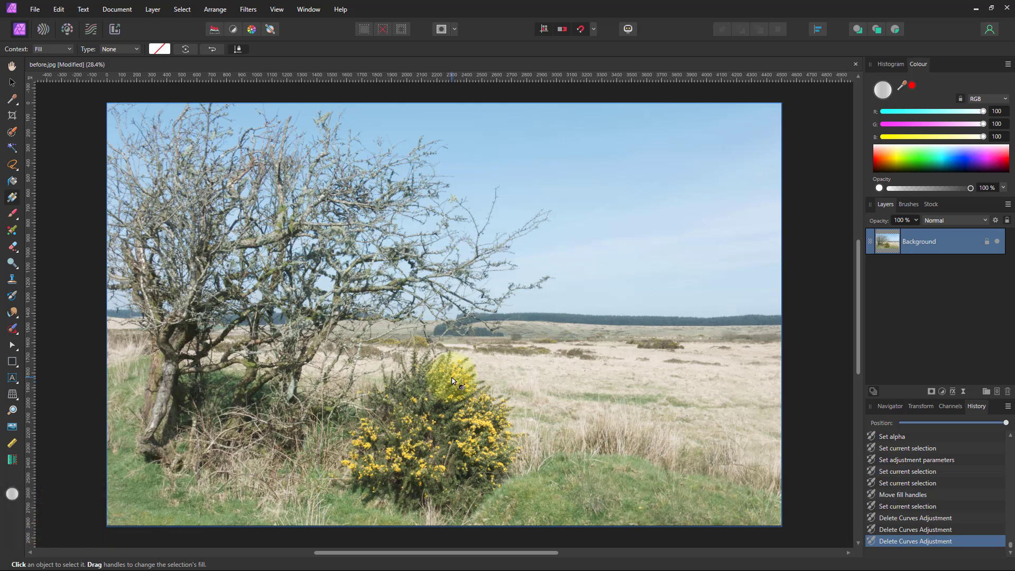
Add a Curves adjustment and drag its curve into a deep sag, lifting the shadow point slightly.
click(943, 391)
click(862, 317)
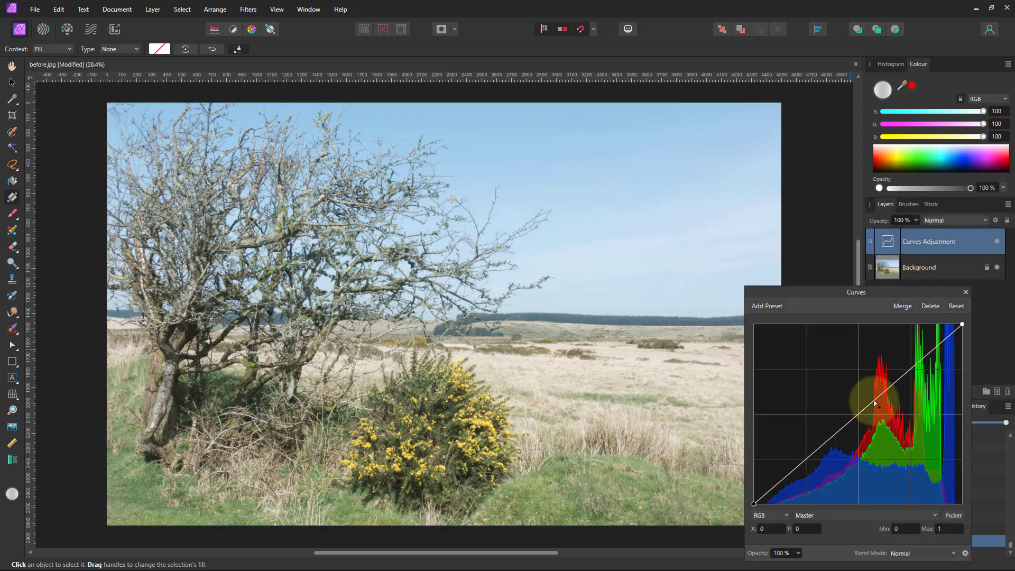
drag(876, 405, 916, 419)
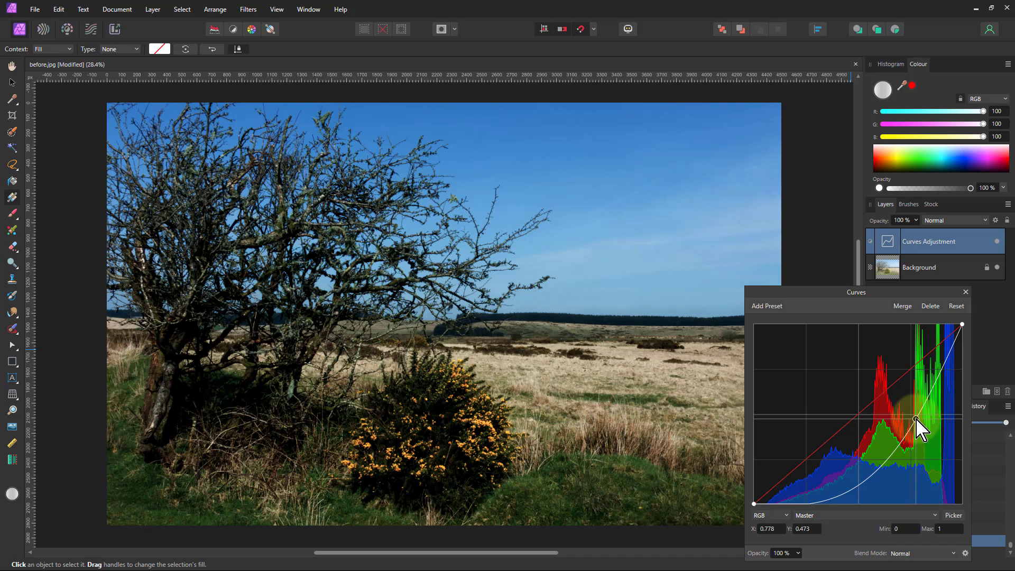
drag(916, 418, 916, 417)
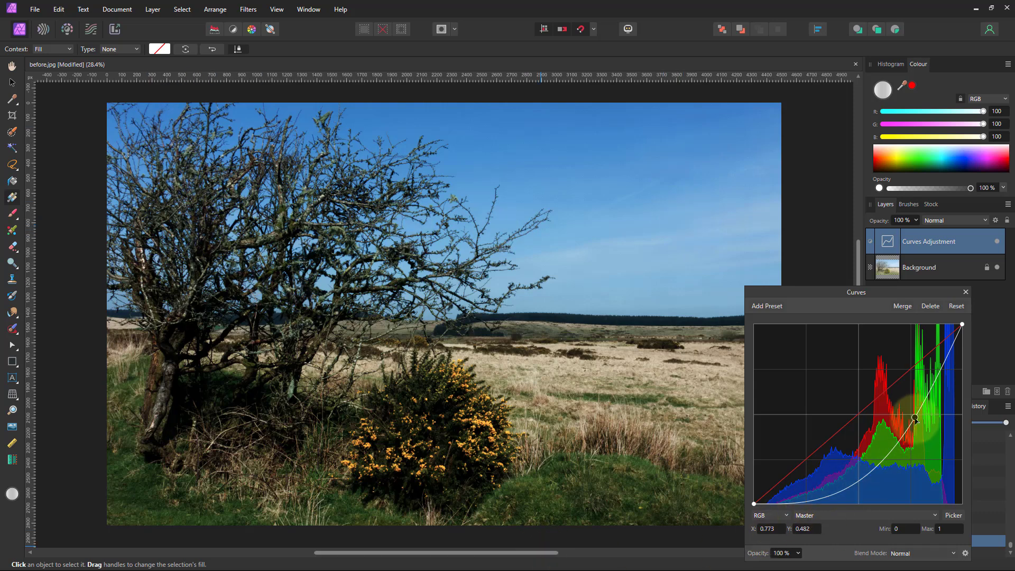
drag(916, 418, 913, 430)
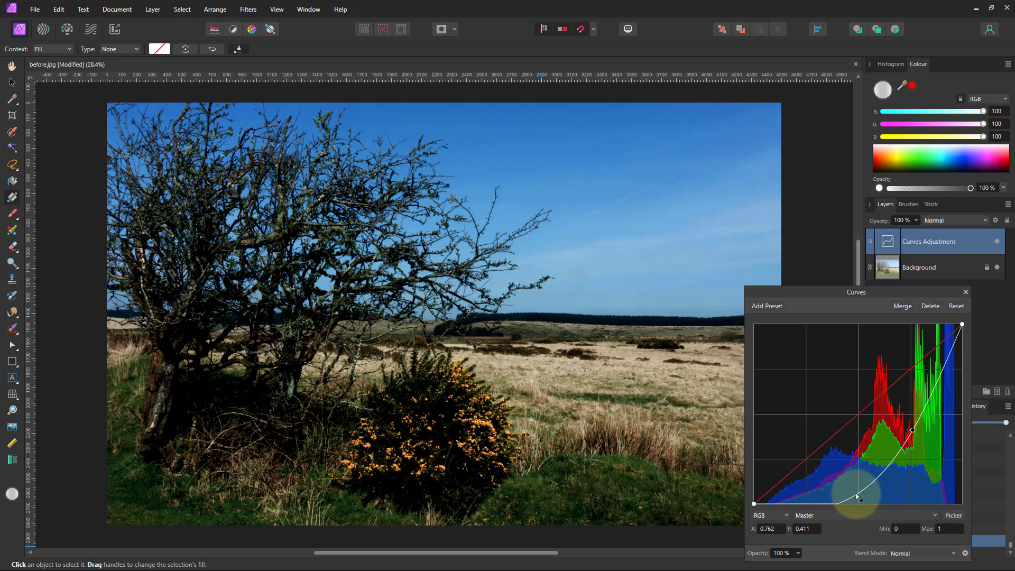
drag(858, 492, 856, 485)
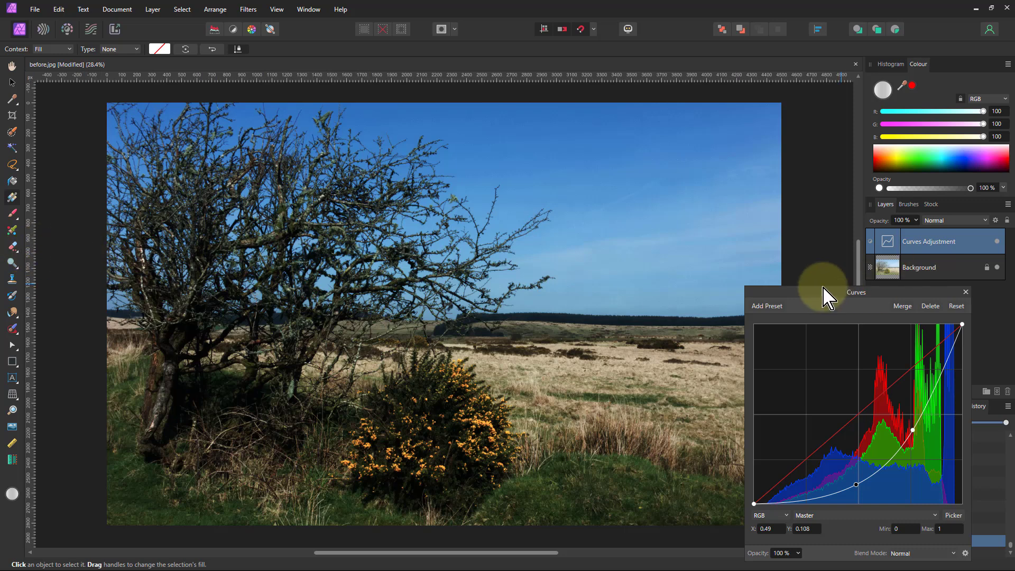
drag(824, 288, 694, 294)
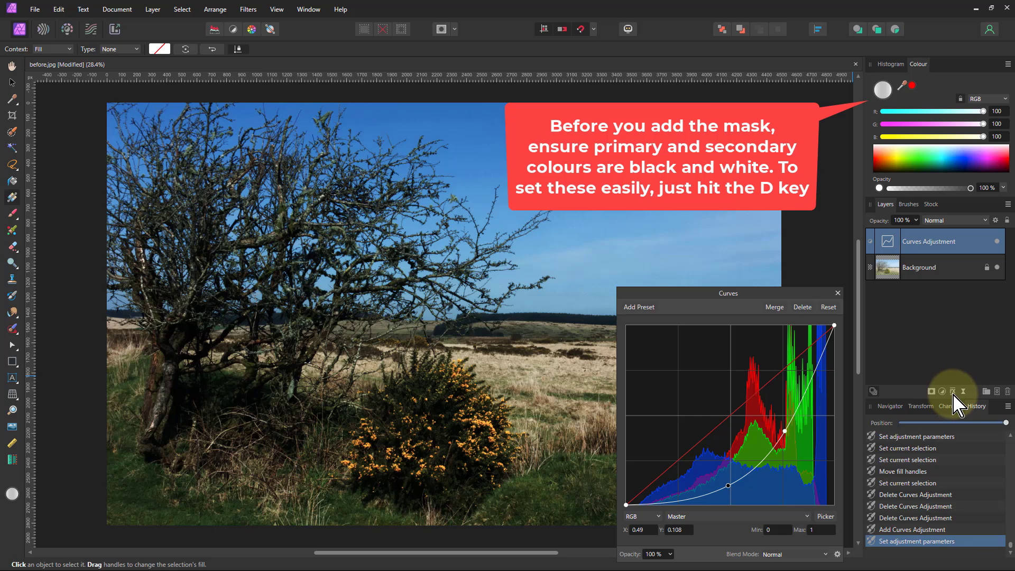
Attach a white mask to the Curves adjustment and select that mask for editing.
click(932, 392)
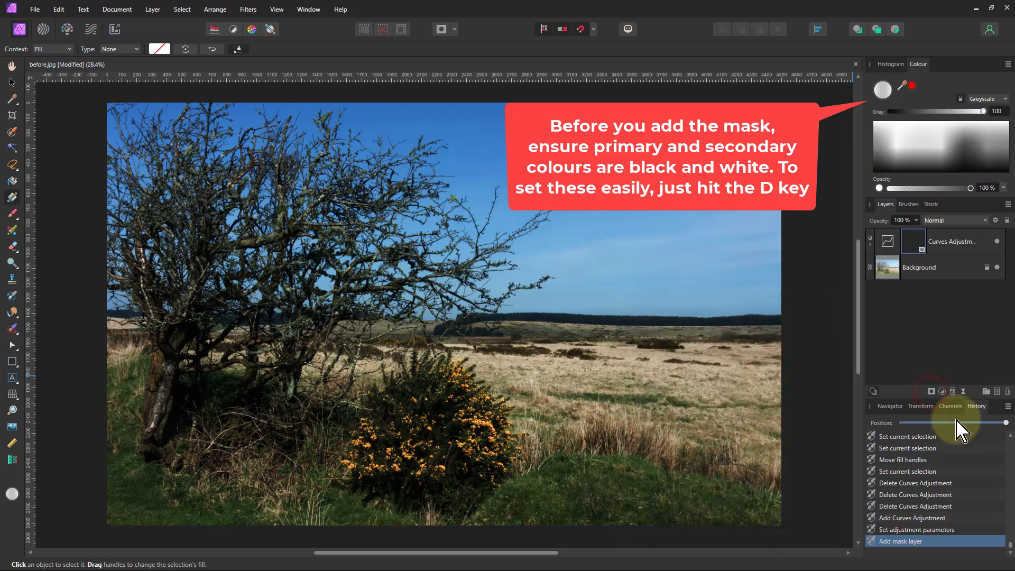
click(871, 244)
click(889, 267)
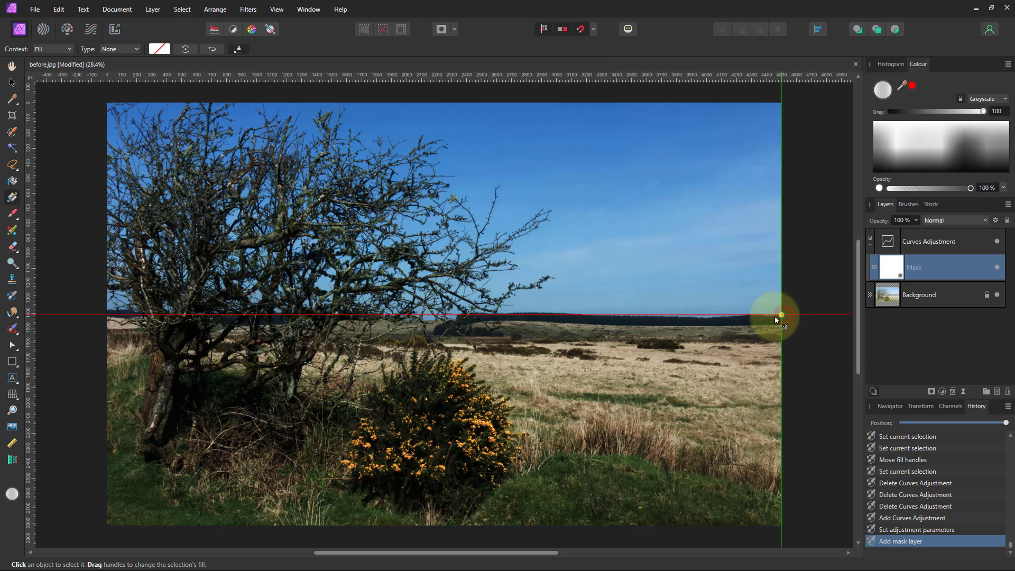
Draw a linear gradient along the horizon on the Curves mask and shift its midpoint right.
drag(776, 320, 107, 320)
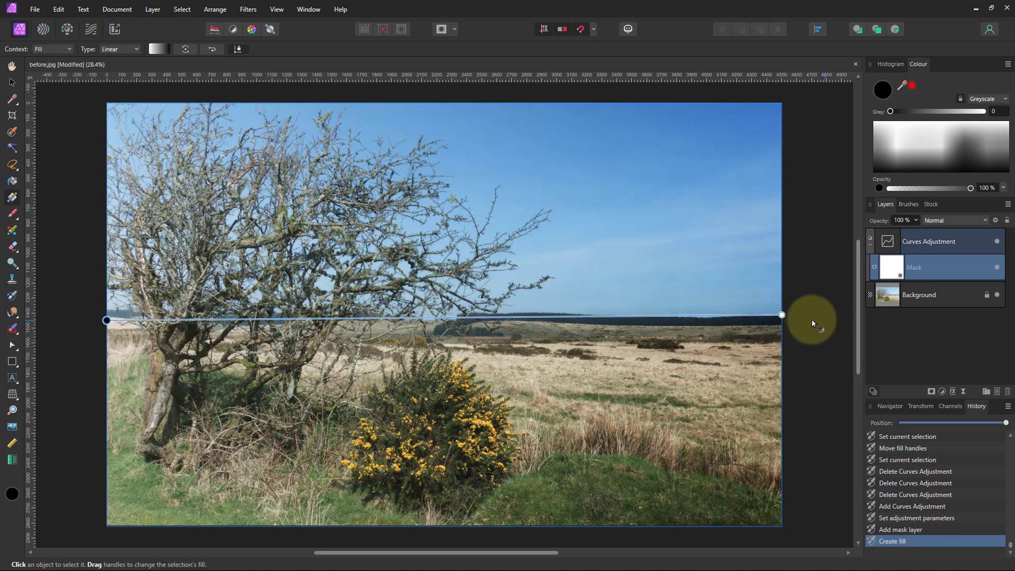
click(106, 320)
click(157, 48)
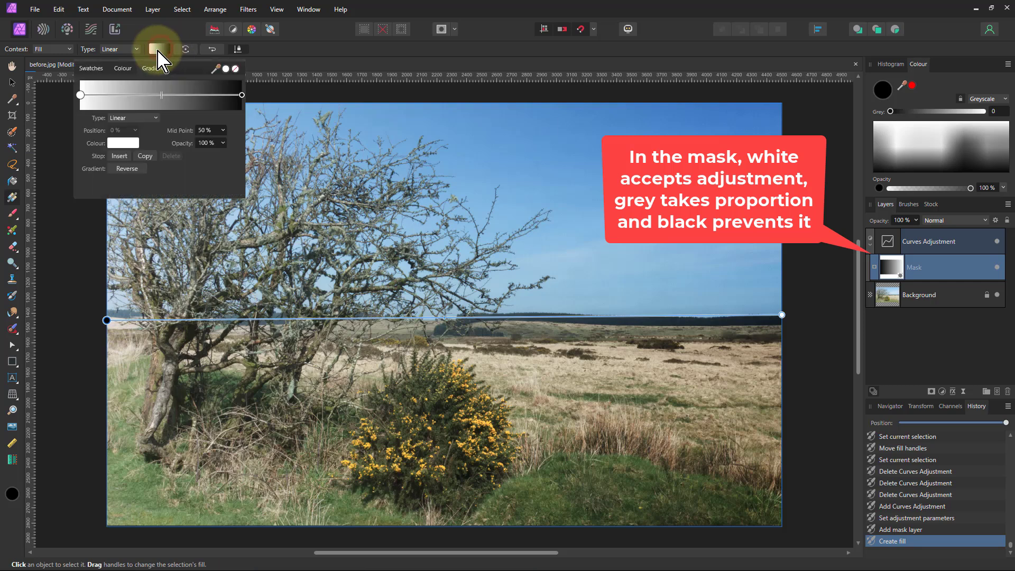
click(157, 48)
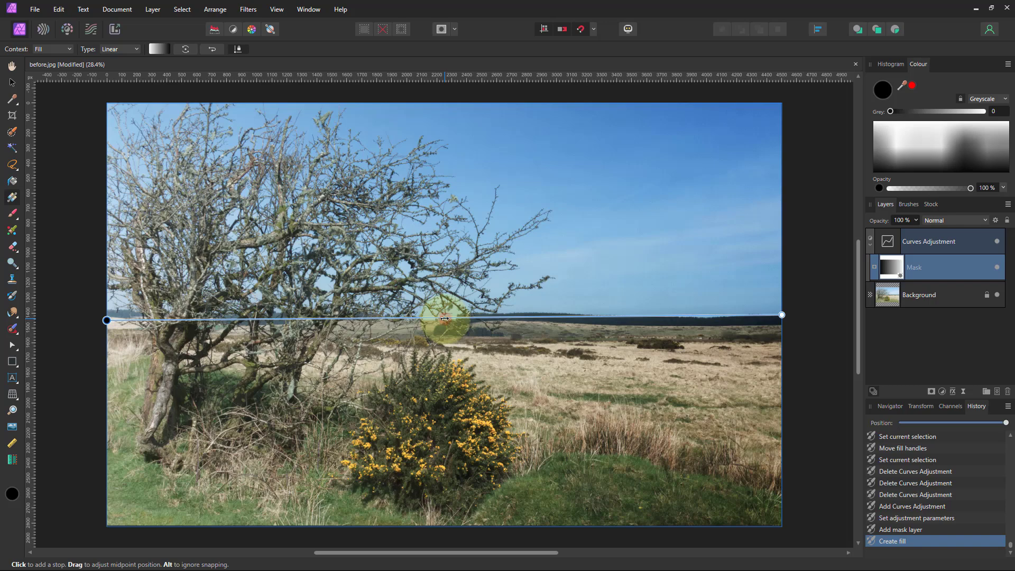
drag(453, 319, 381, 314)
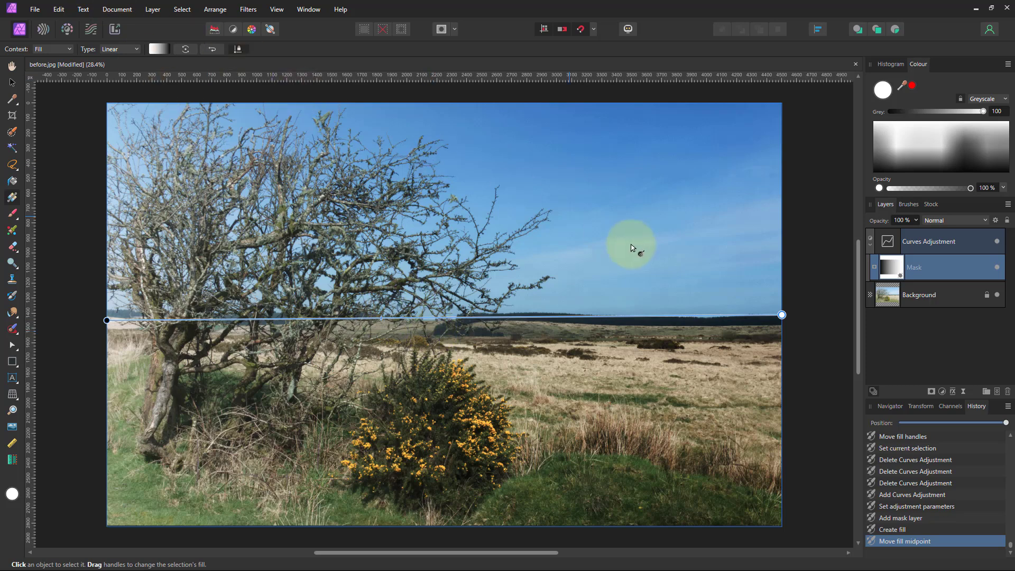
Add a second Curves adjustment on top and bow its curve down through one point.
double_click(889, 242)
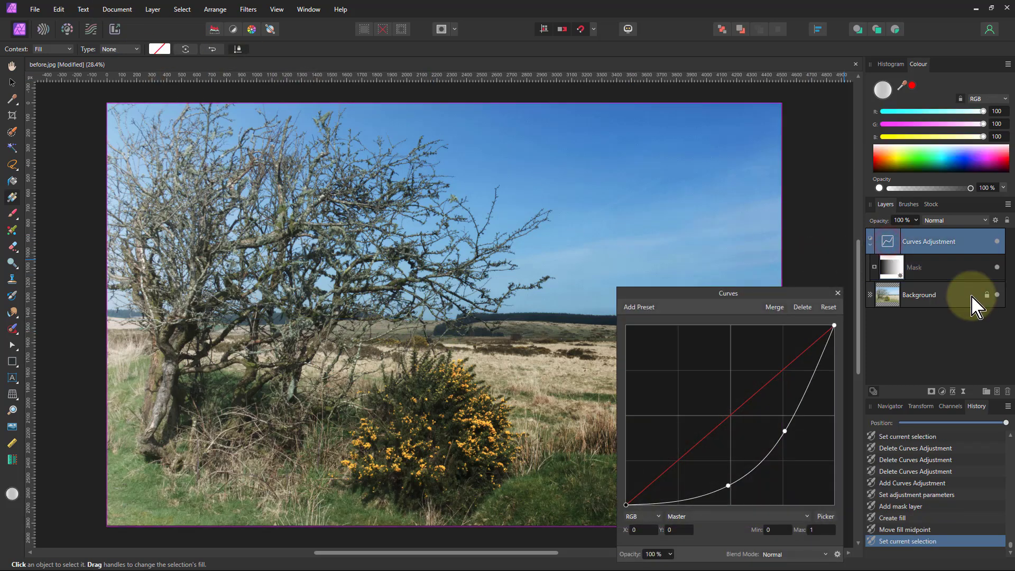
click(838, 293)
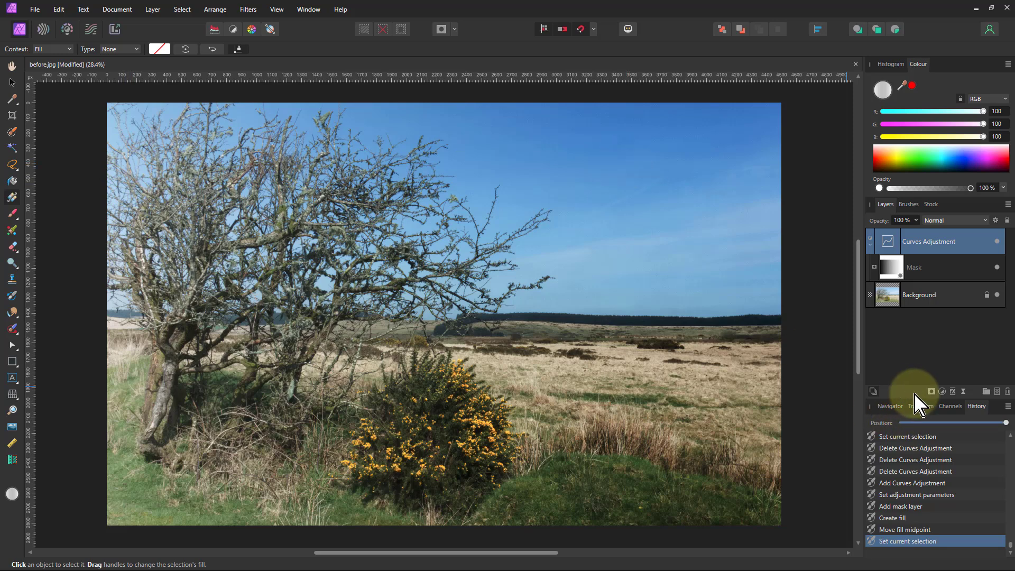
click(943, 392)
click(921, 269)
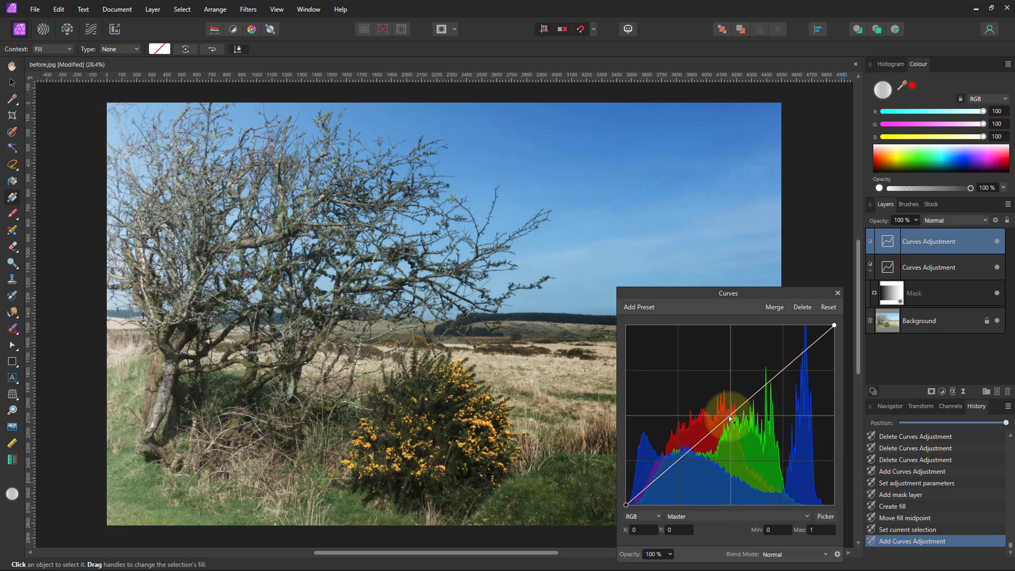
drag(731, 418, 757, 430)
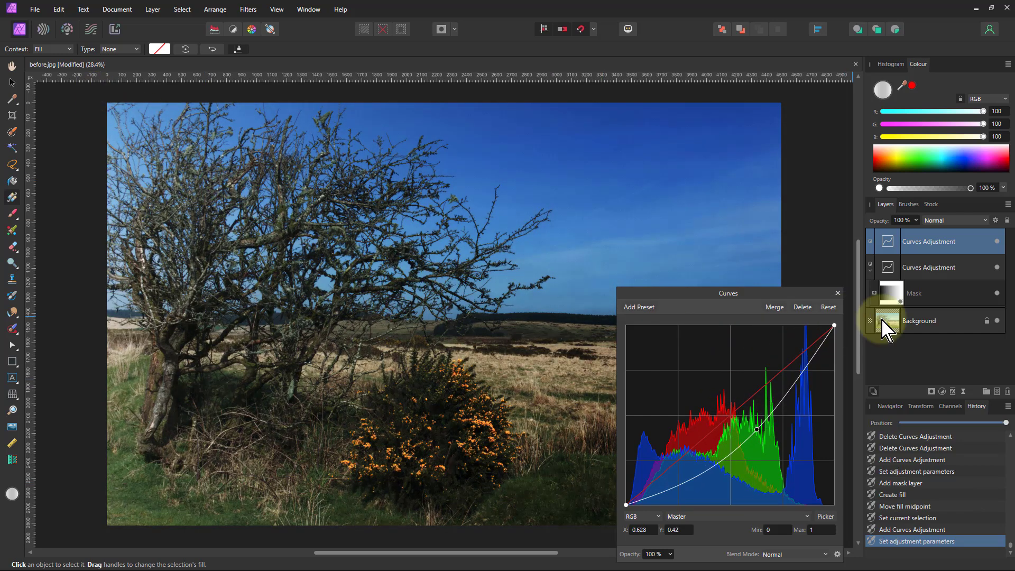
Create a new Fill layer and nest it inside the top Curves adjustment as its mask.
click(154, 9)
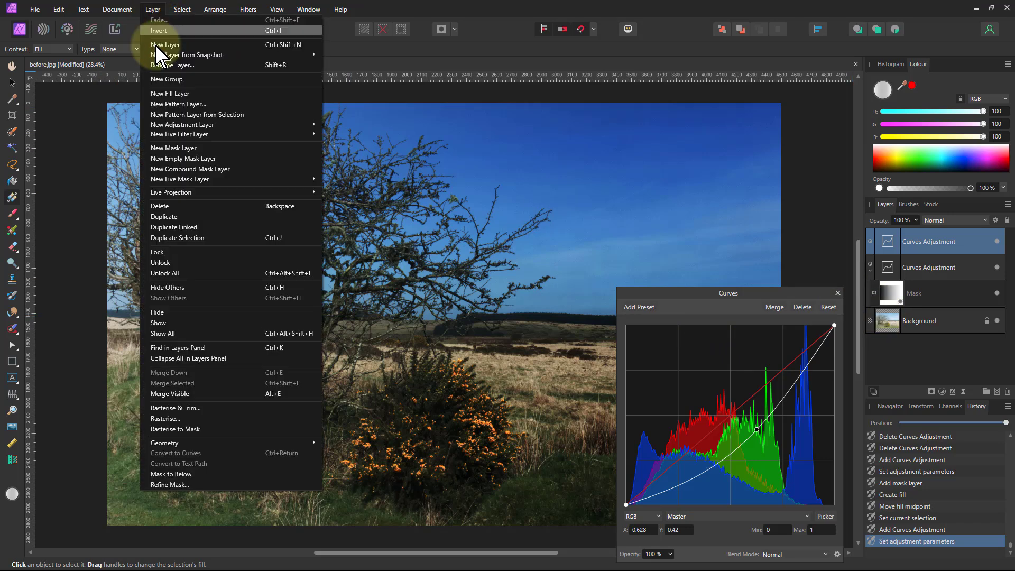
click(166, 95)
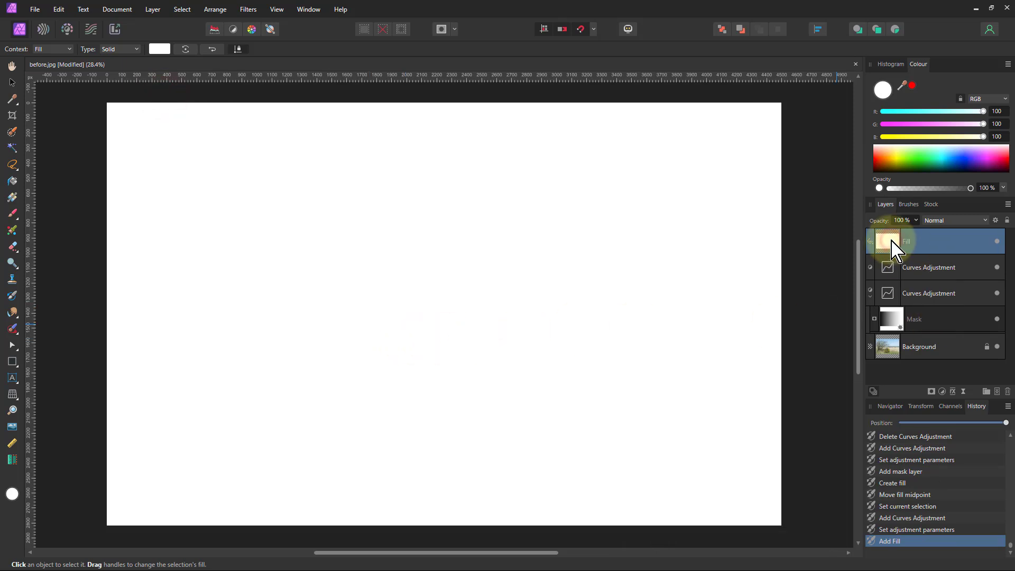
drag(893, 269, 891, 270)
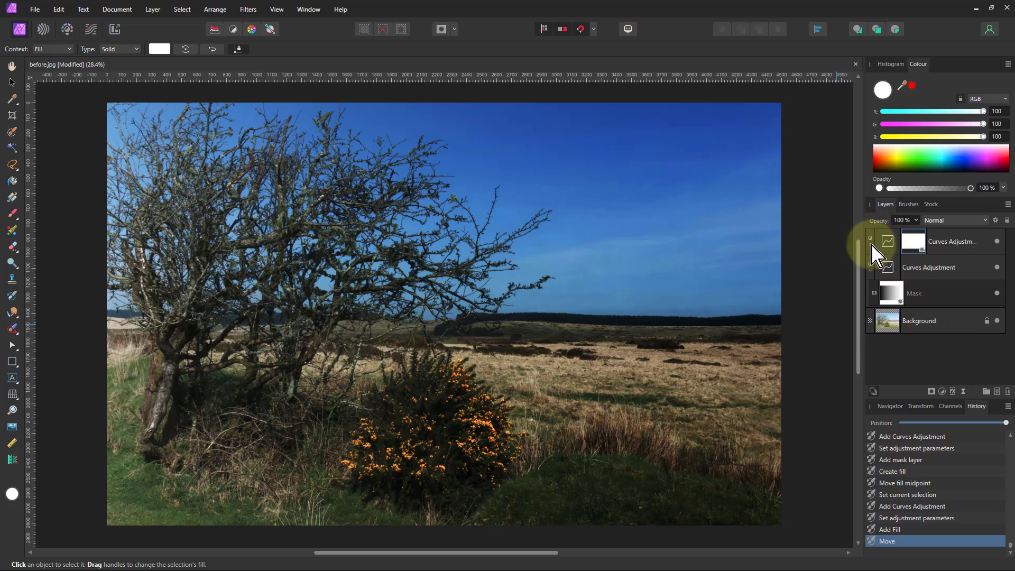
click(871, 244)
click(899, 268)
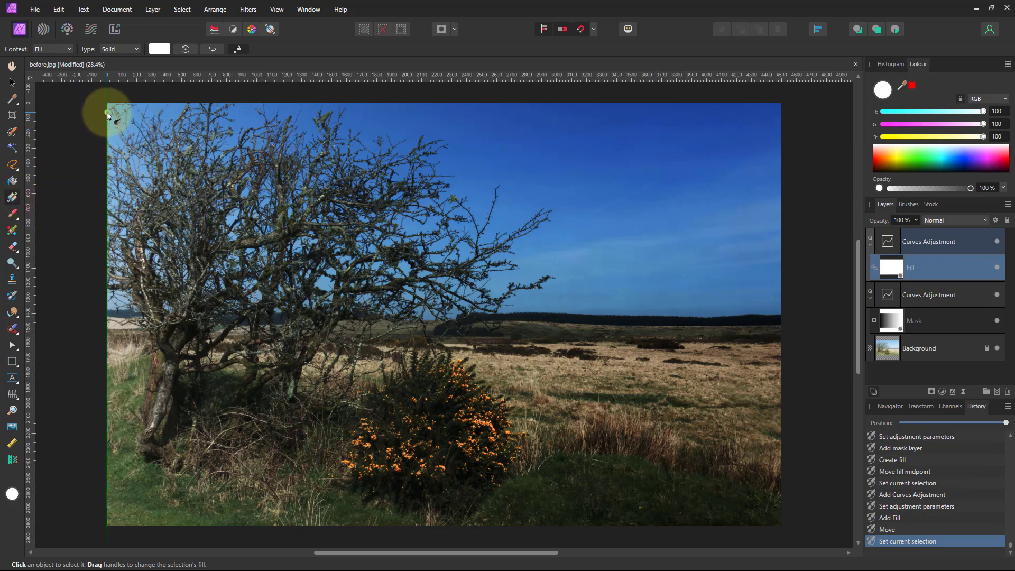
Draw a diagonal gradient on the Fill from the top-left corner, making its end stop fully transparent.
drag(107, 103, 389, 332)
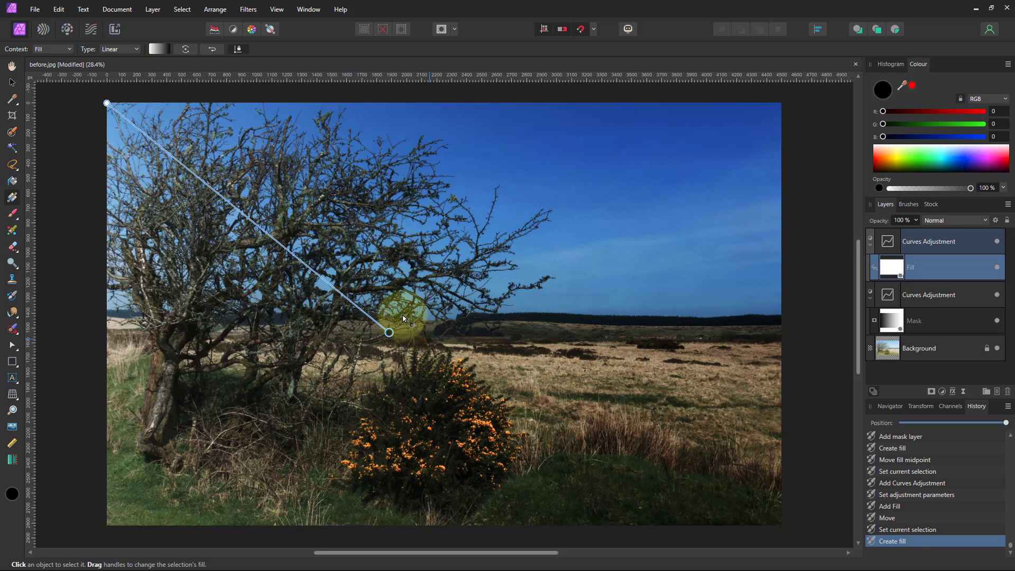
click(107, 103)
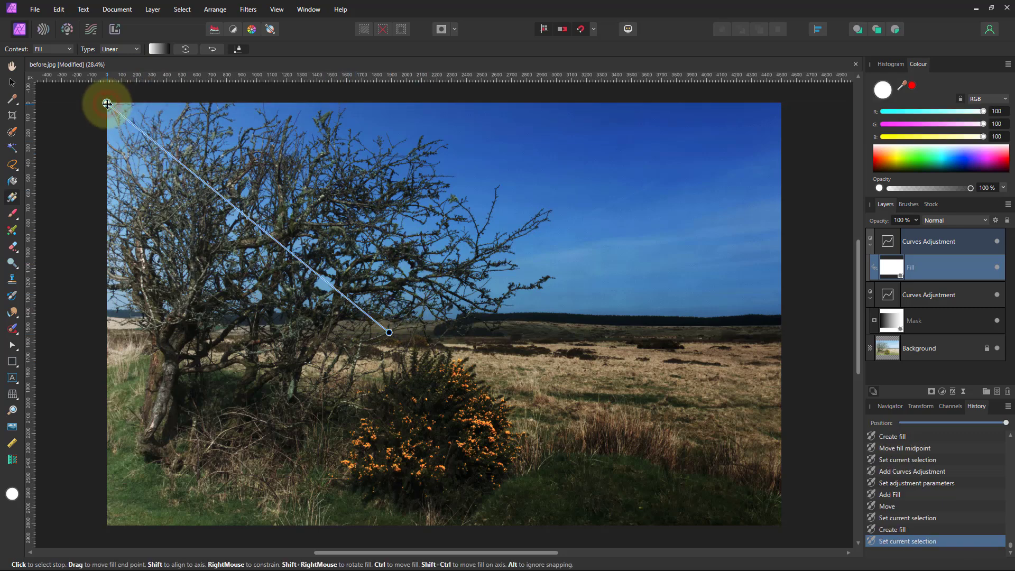
click(390, 333)
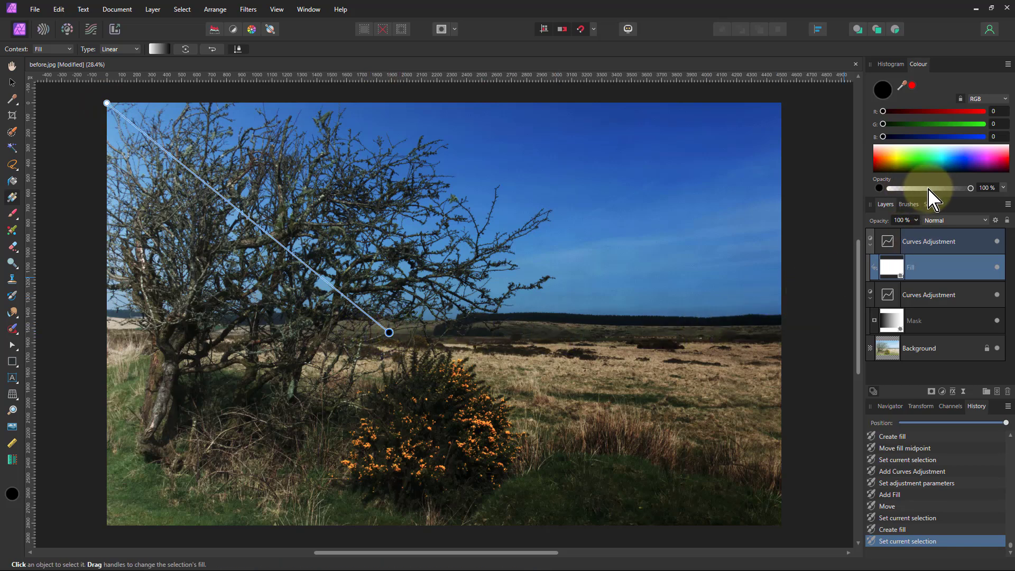
drag(972, 188, 843, 192)
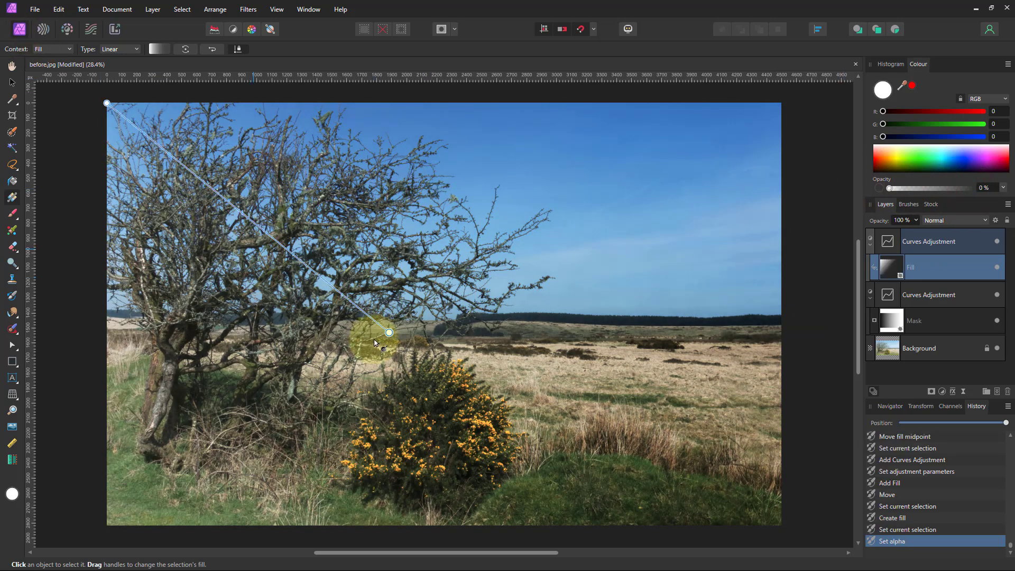
Move the gradient's start down the left edge and its end toward the tree's centre.
click(392, 333)
drag(394, 332, 365, 285)
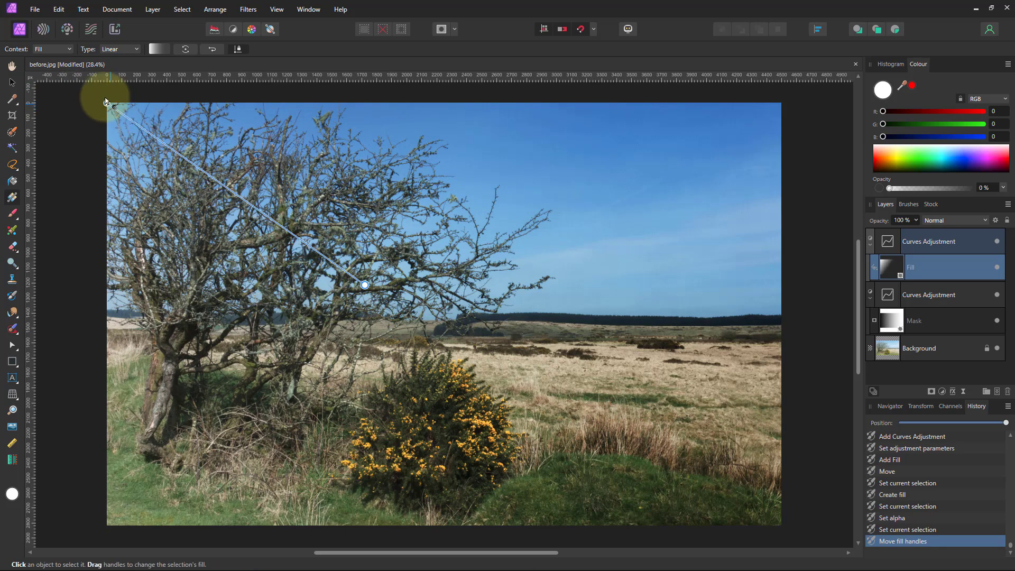
drag(107, 103, 106, 195)
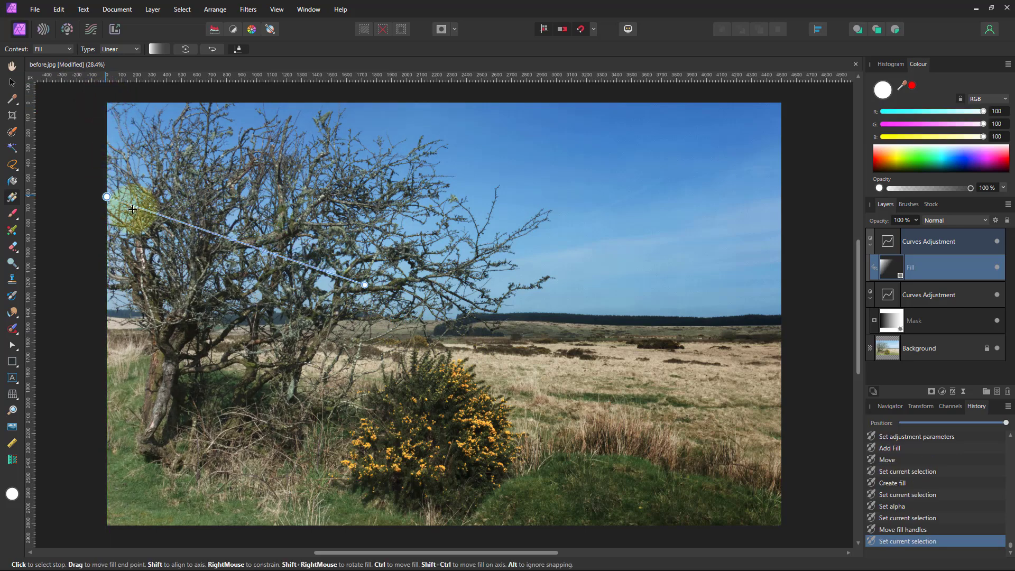
mouse_move(357, 288)
mouse_down()
mouse_move(404, 288)
mouse_move(359, 291)
mouse_up()
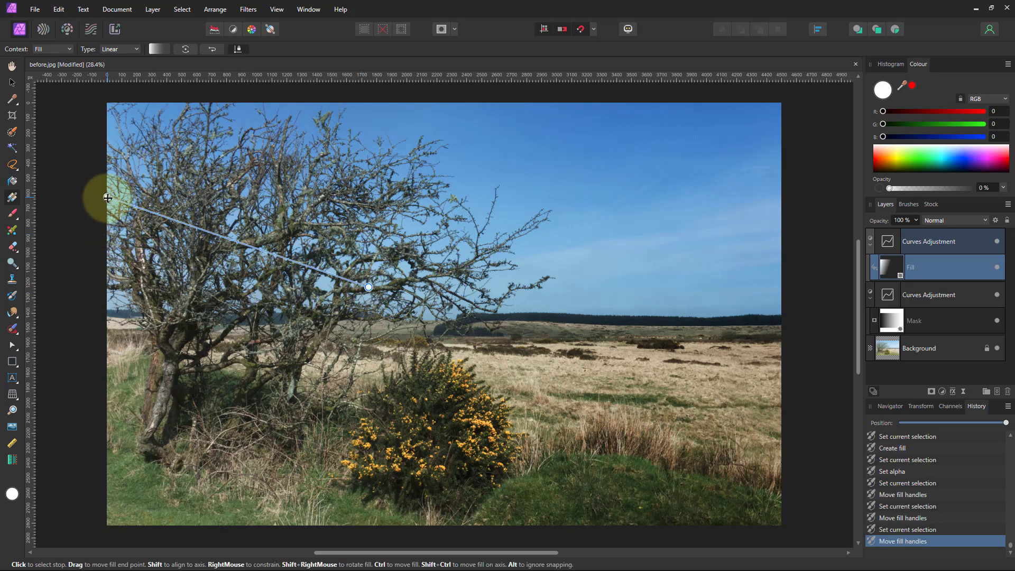
Pull the upper Curves midpoint further to darken the photo more strongly.
click(888, 248)
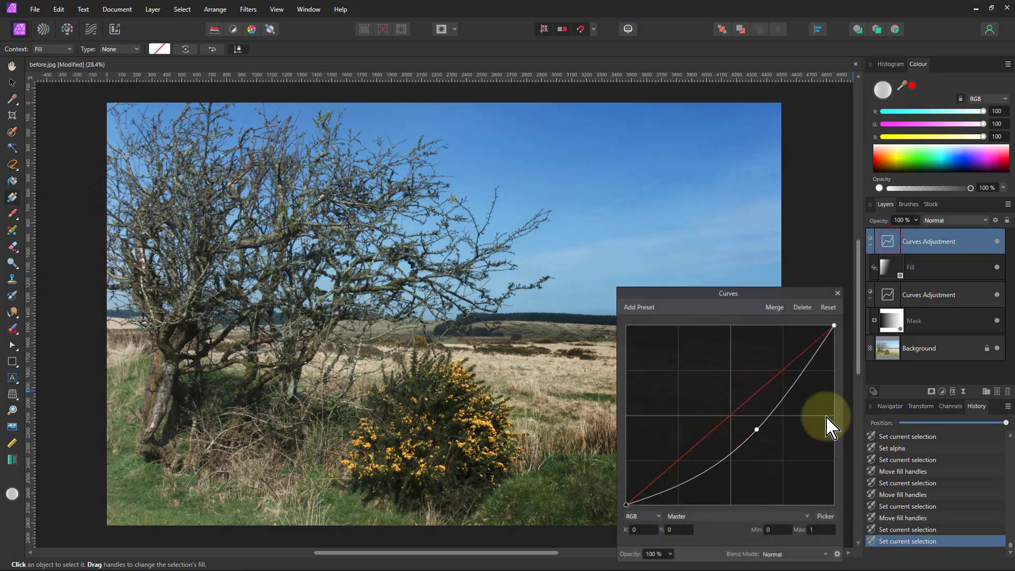
drag(757, 430, 770, 428)
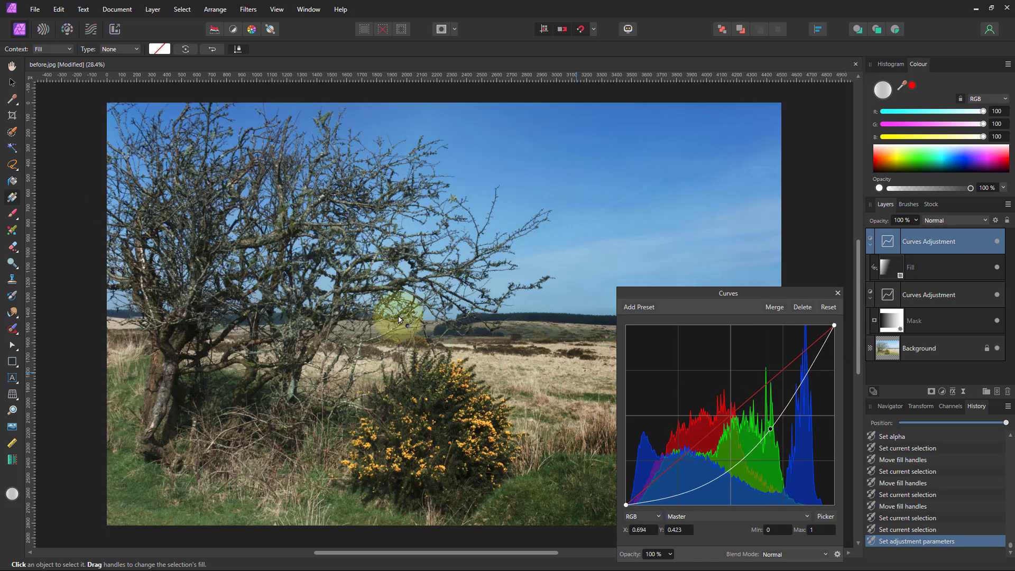
click(839, 293)
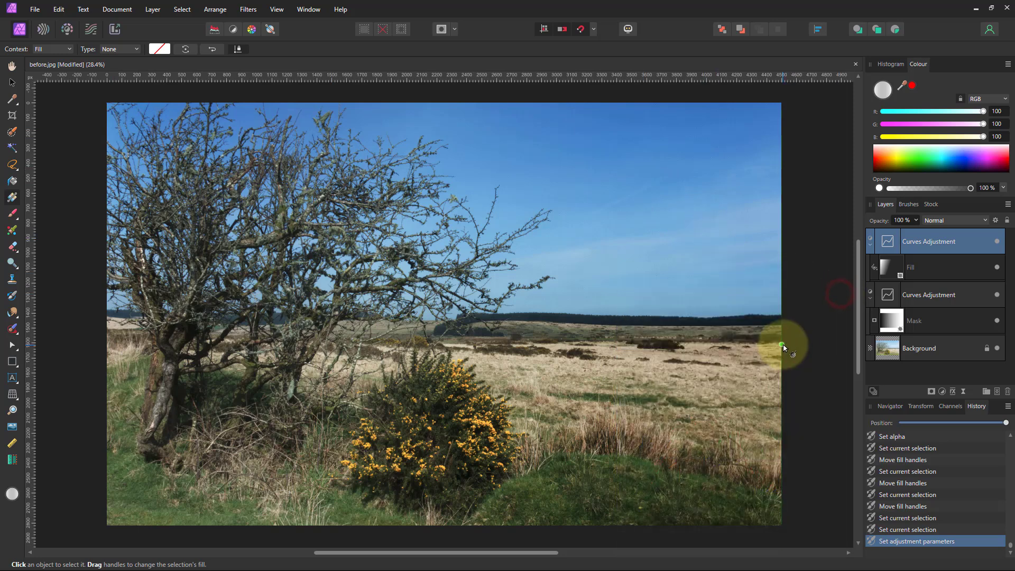
Inspect the gradient mask on its own, then nudge the Fill gradient's end point near the tree.
click(894, 321)
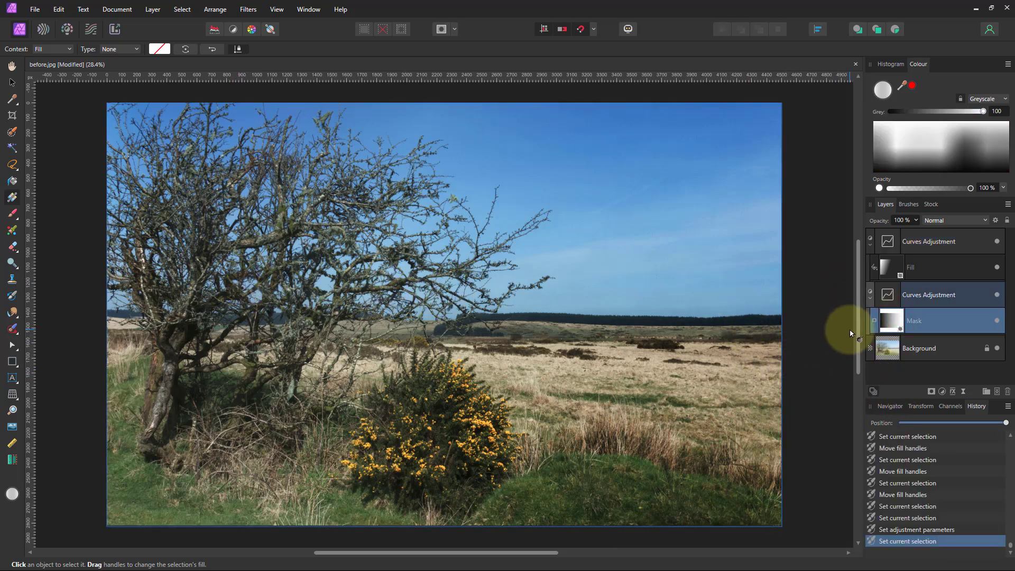
alt+click(894, 324)
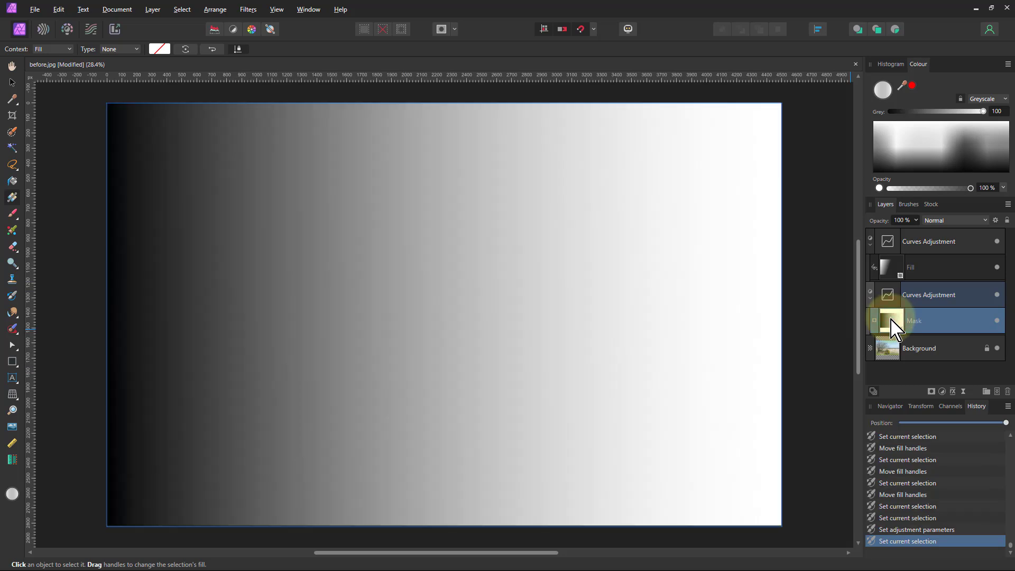
click(889, 350)
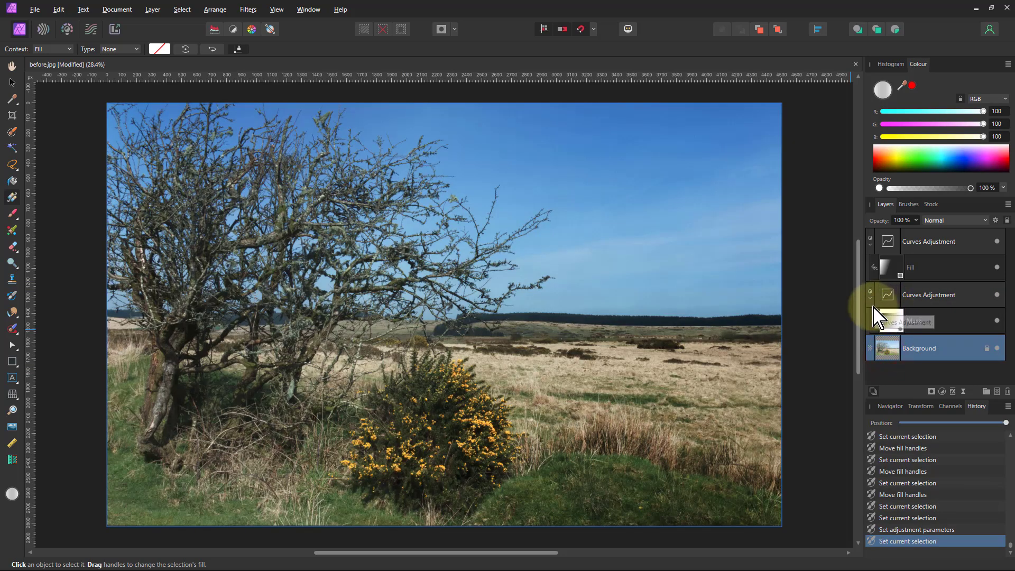
drag(888, 303, 894, 268)
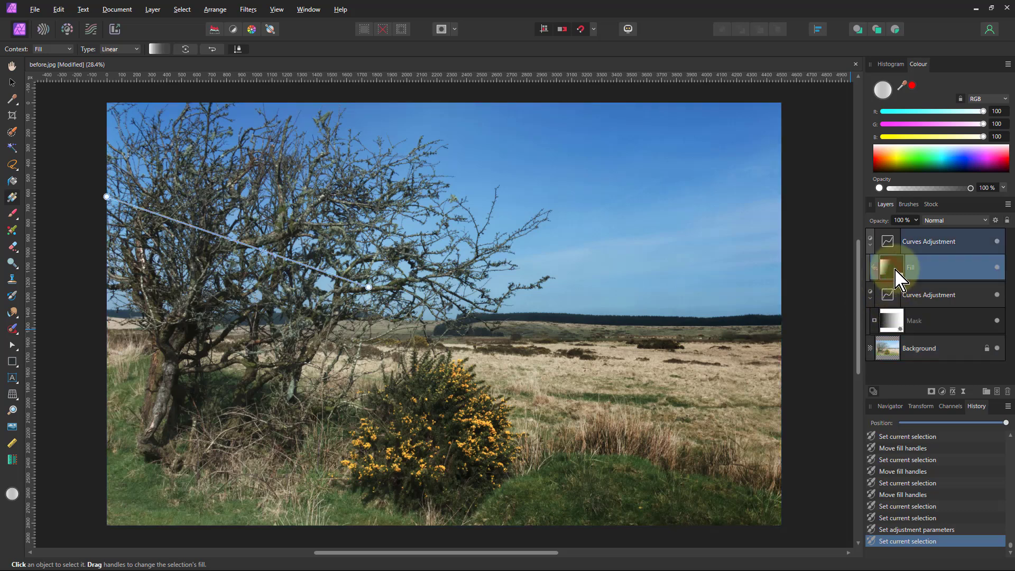
click(369, 292)
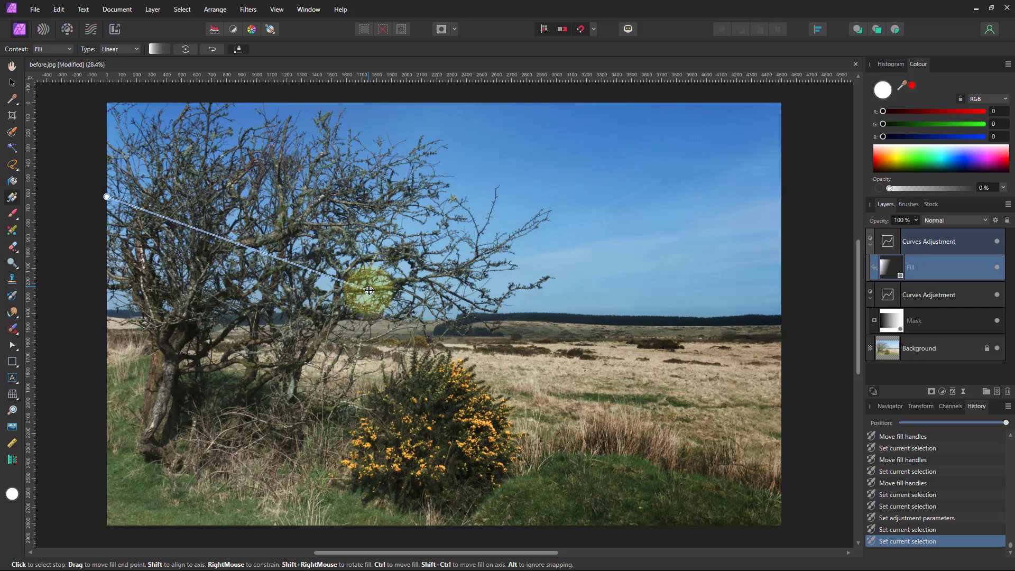
click(370, 291)
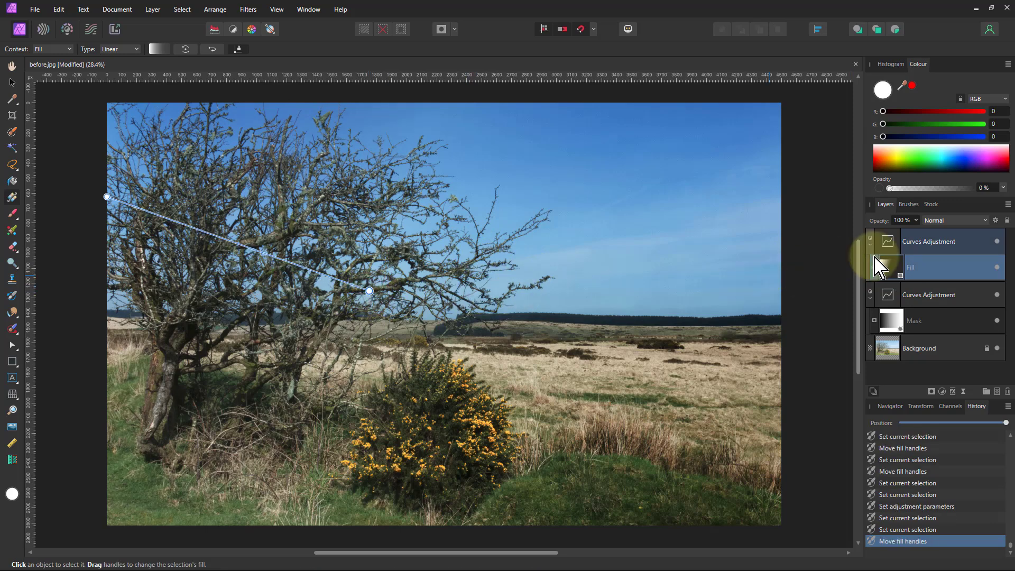
double_click(888, 242)
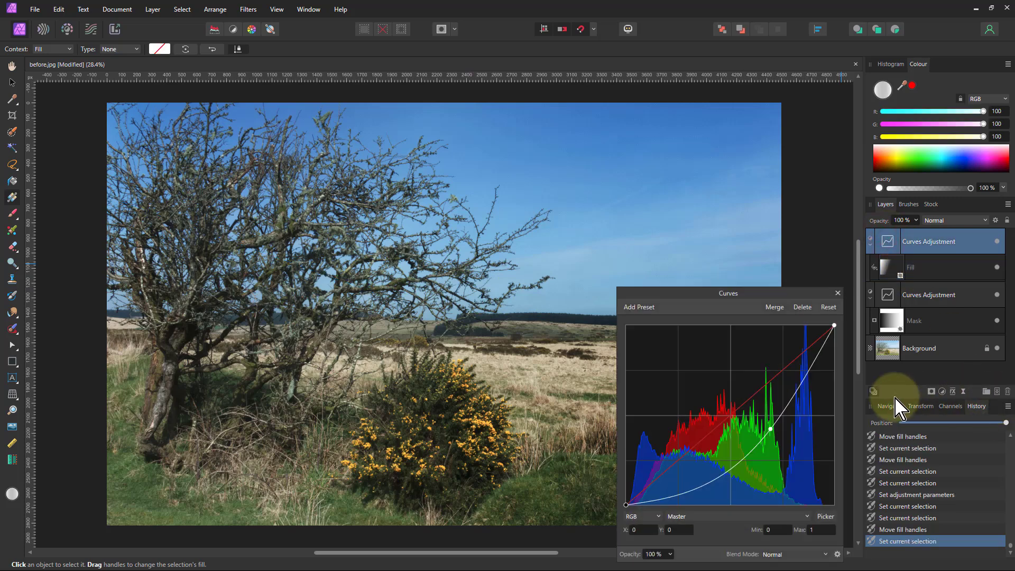
click(838, 293)
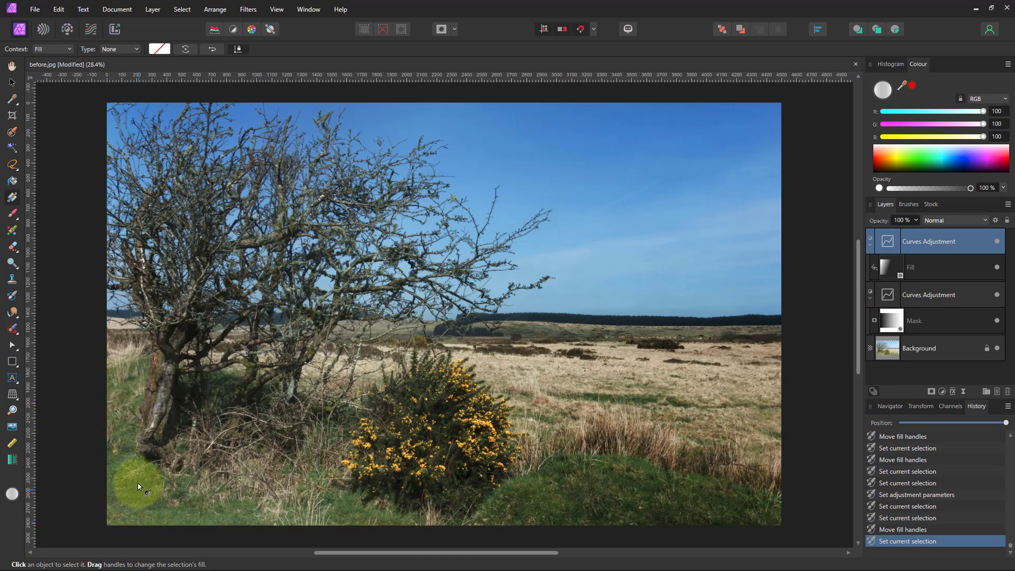
Add a third Curves adjustment and lower its master curve through one point.
click(943, 392)
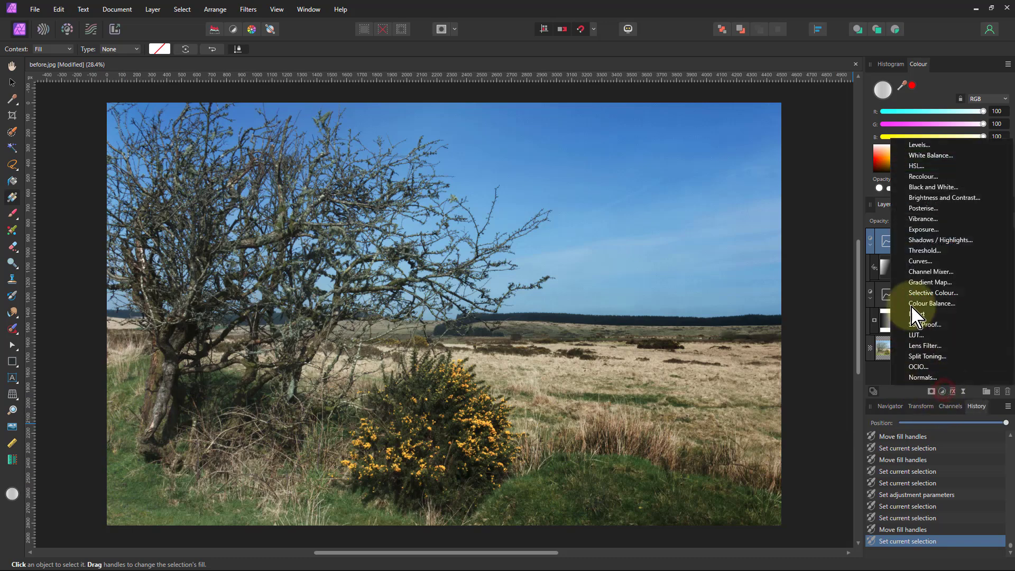
click(919, 261)
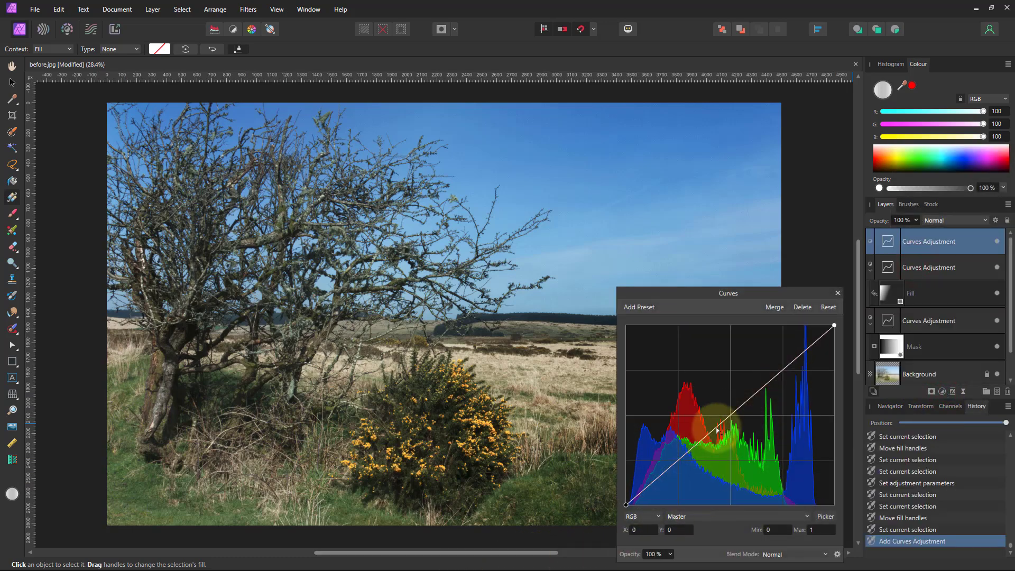
mouse_move(717, 428)
mouse_down()
mouse_move(746, 451)
mouse_move(731, 438)
mouse_up()
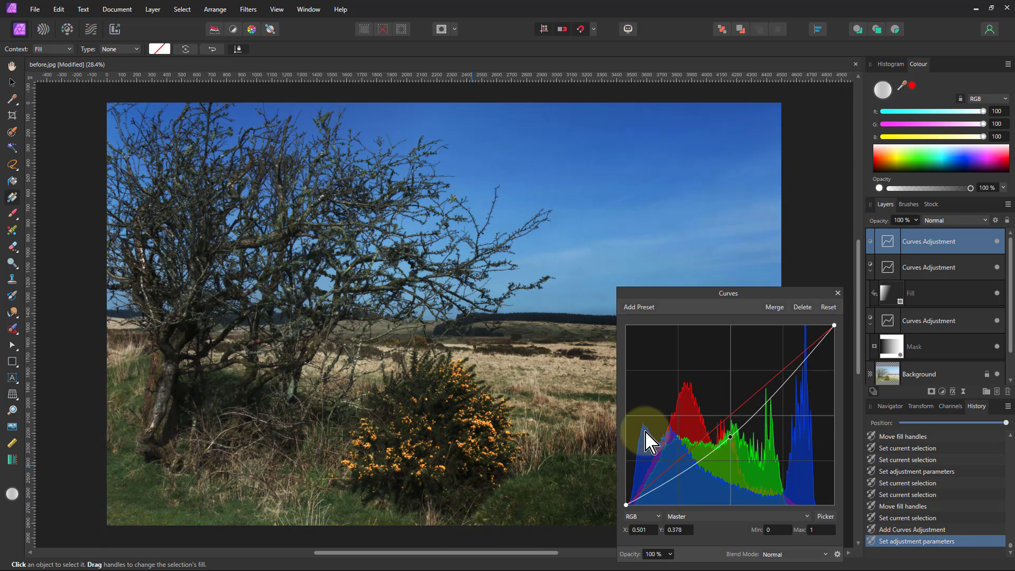
click(838, 293)
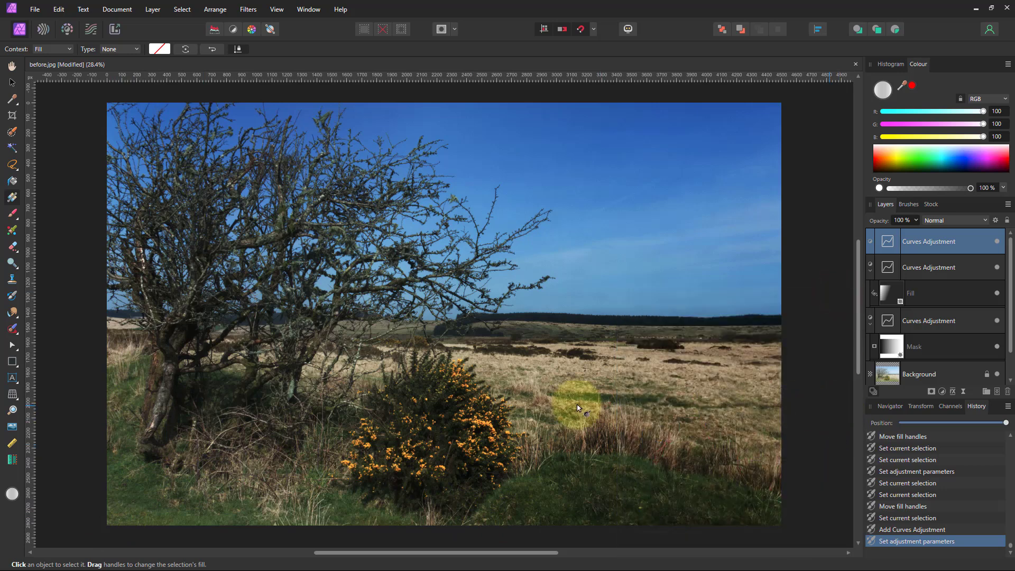
Draw a rectangle covering the whole image and nest it as the top Curves layer's mask.
click(12, 362)
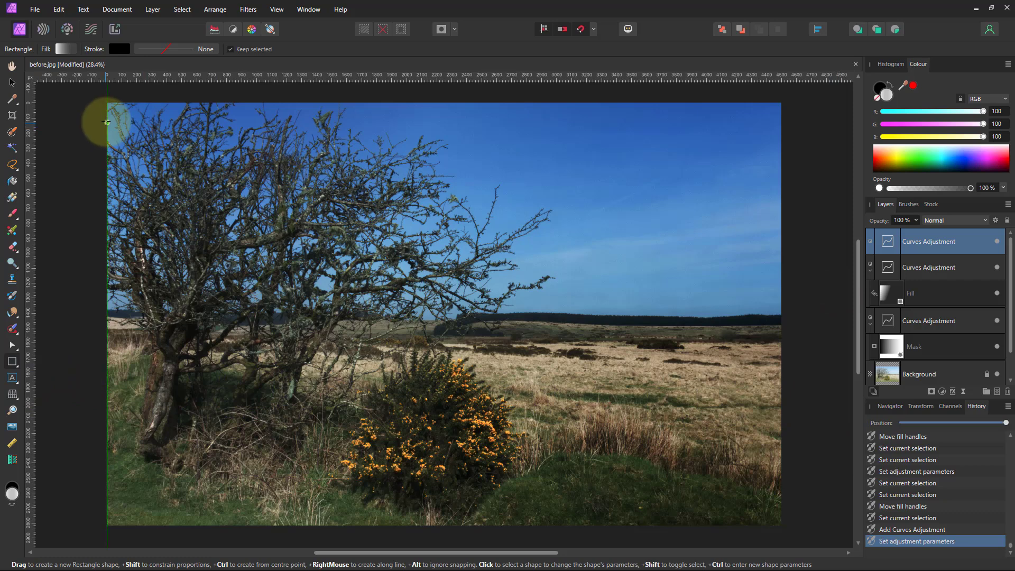
drag(107, 103, 782, 527)
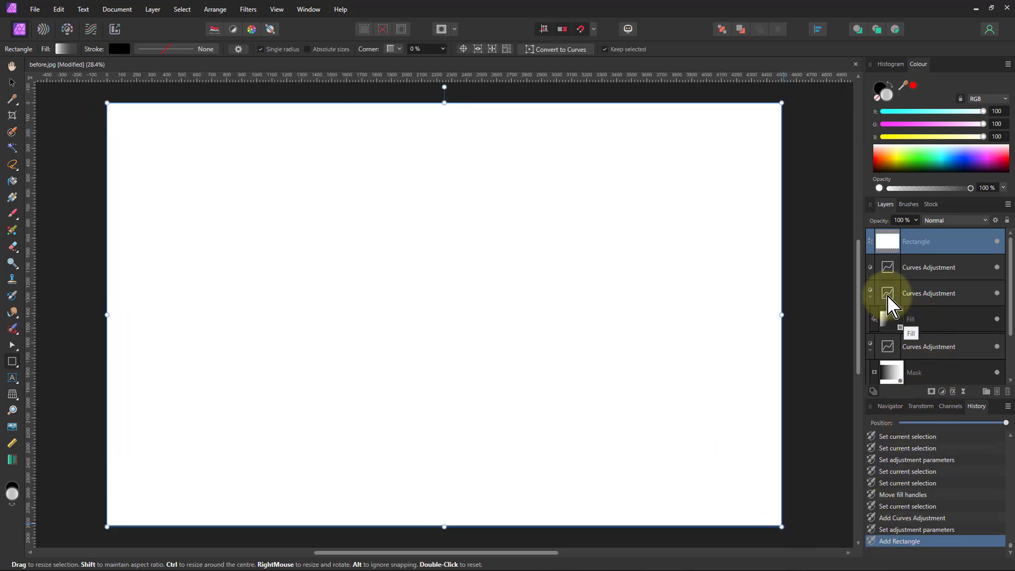
drag(889, 249, 889, 269)
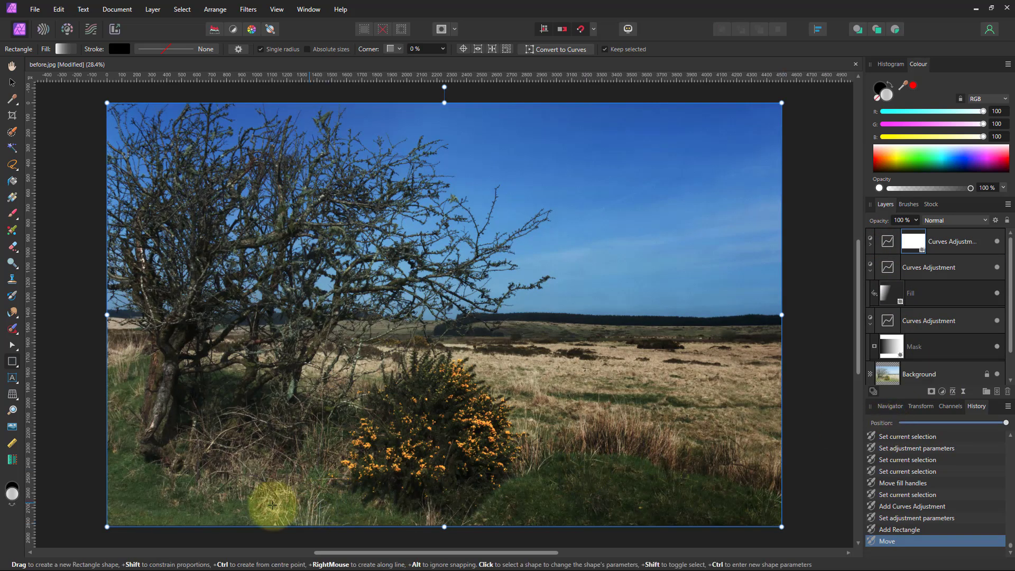
Give the rectangle a linear gradient from the bottom-left corner up toward the tree trunk.
click(12, 198)
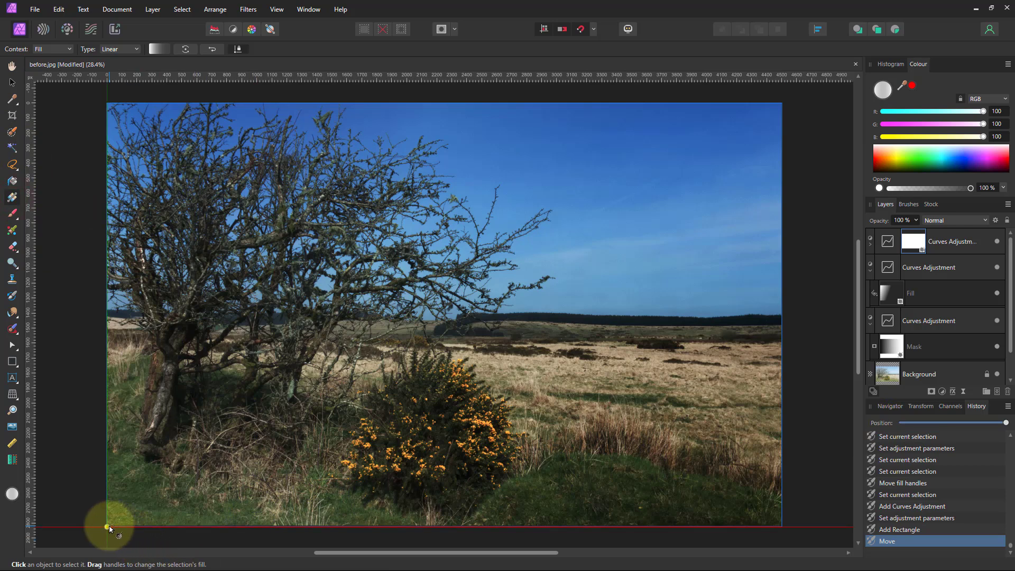
drag(108, 526, 159, 389)
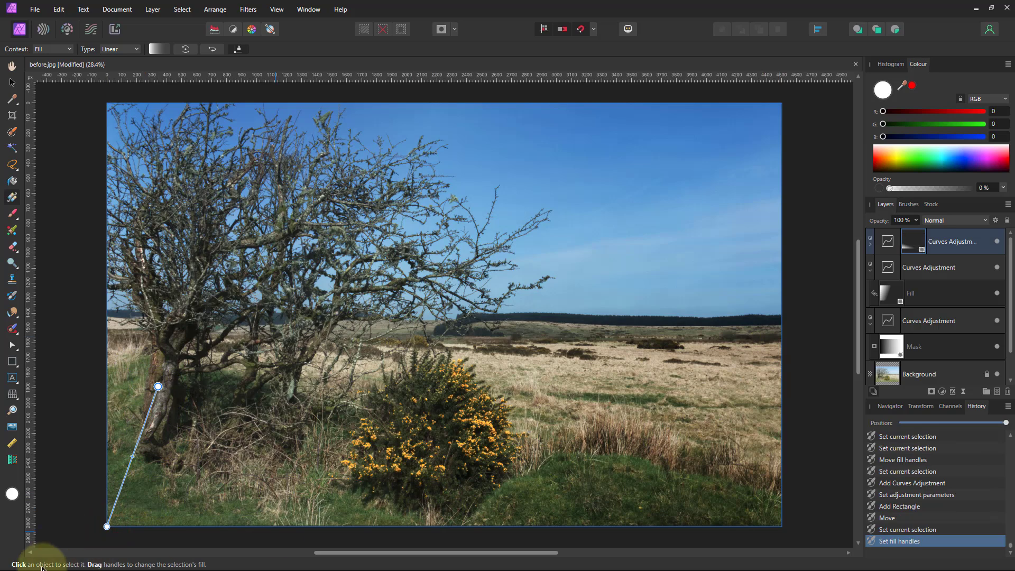
click(106, 527)
click(157, 386)
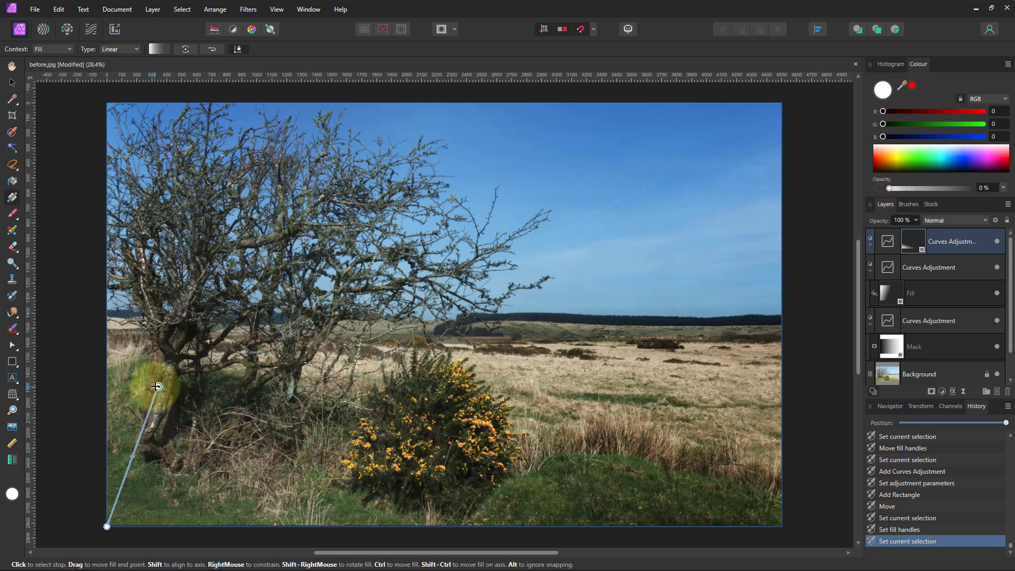
Drag the top Curves midpoint lower to deepen the masked darkening in the bottom-left foreground.
double_click(889, 244)
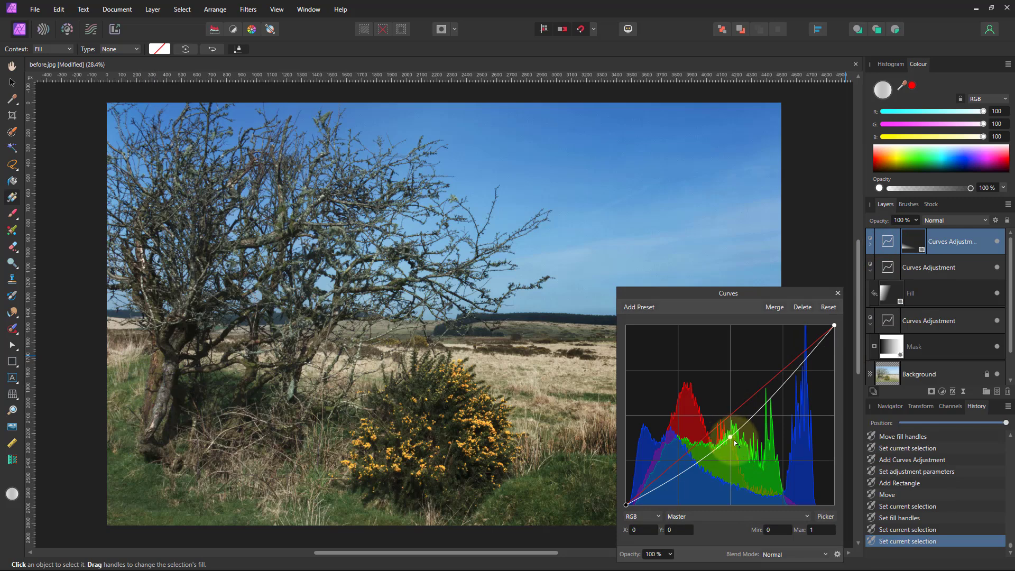
drag(730, 439, 740, 442)
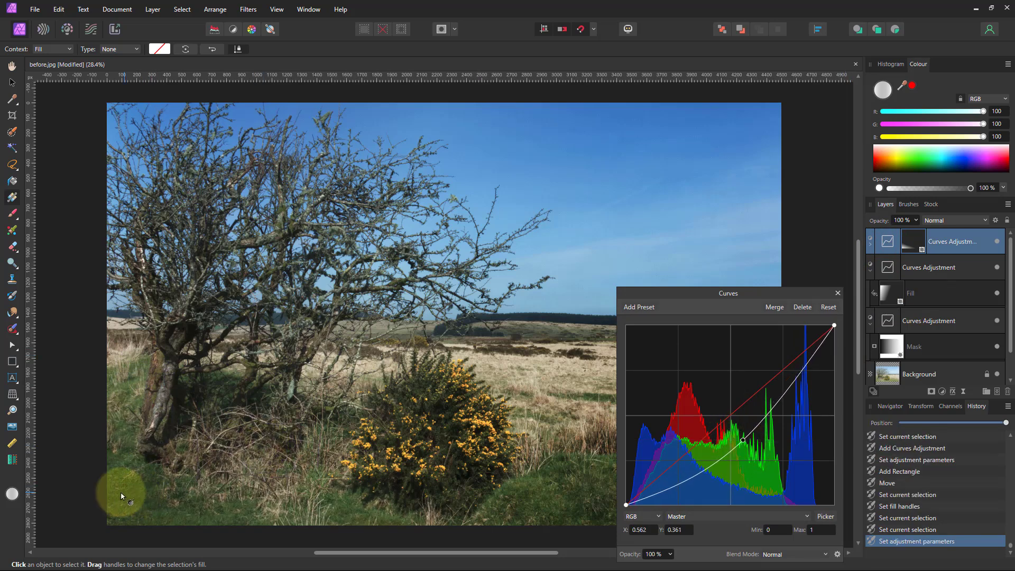
click(838, 294)
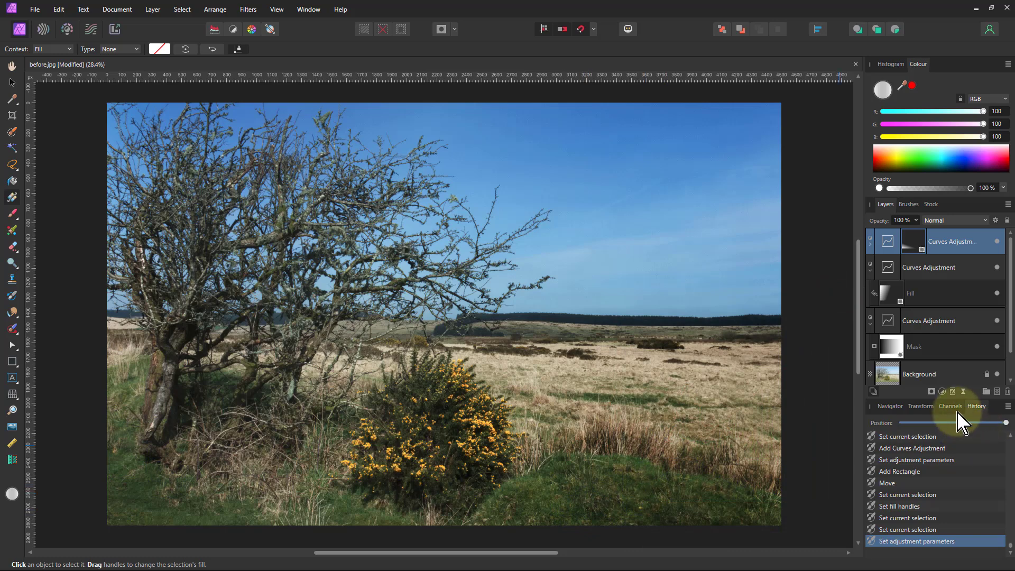
Add a new Curves adjustment layer and move its settings panel aside to see the photo.
click(943, 392)
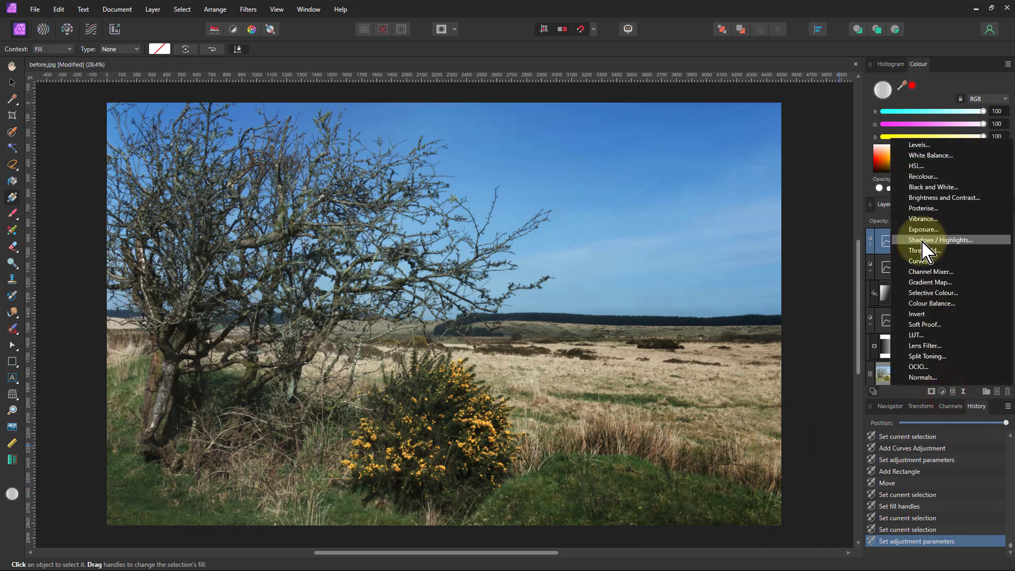
click(919, 265)
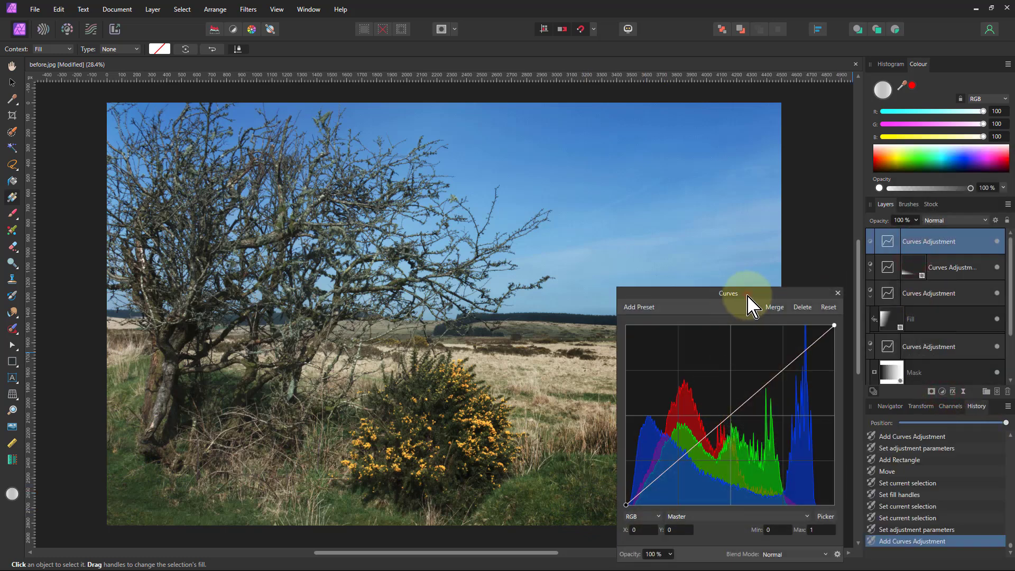
drag(748, 295, 230, 270)
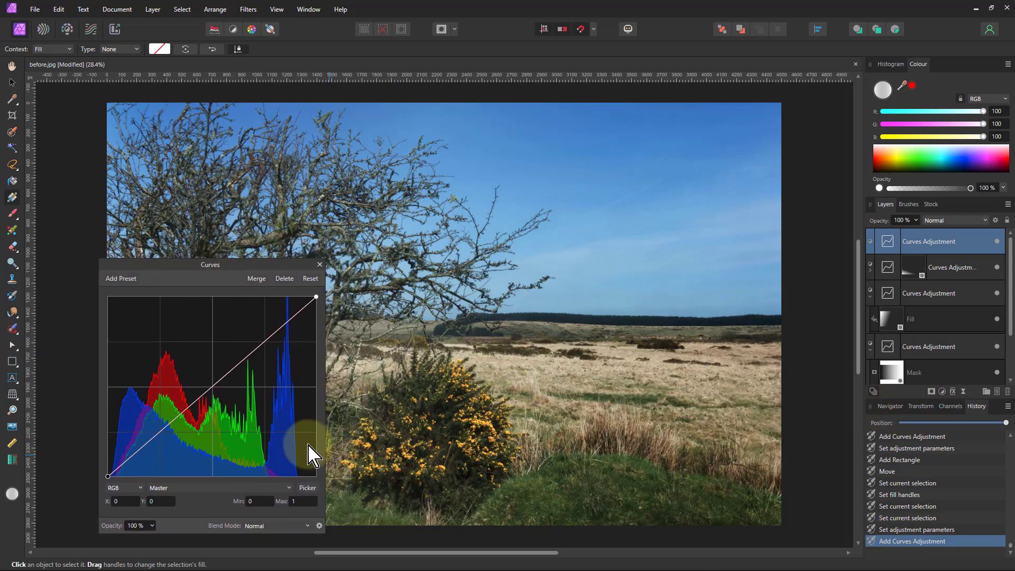
Lift the Red channel curve's midpoint and lower the Blue channel to warm the image.
click(209, 488)
click(209, 513)
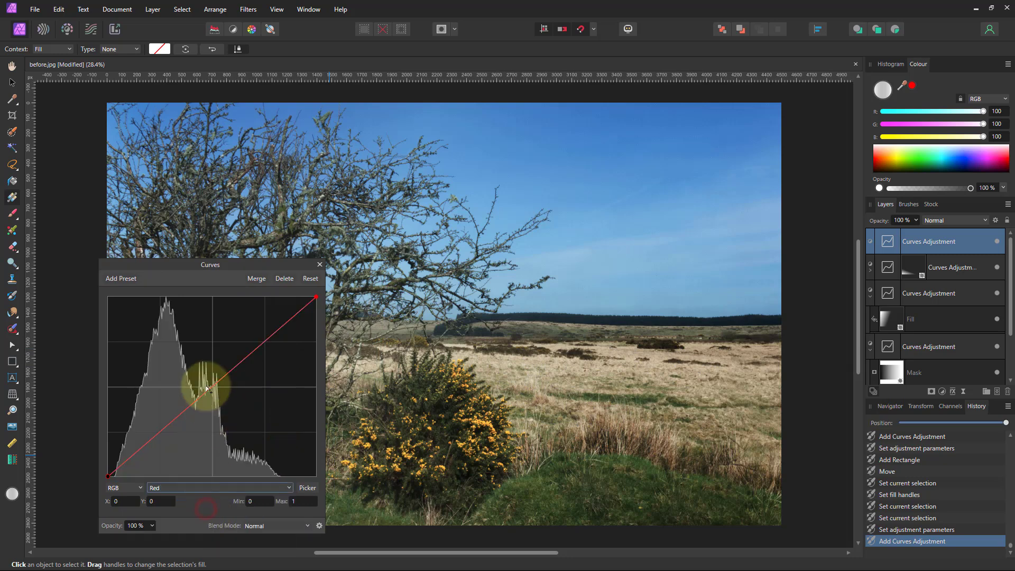
click(215, 382)
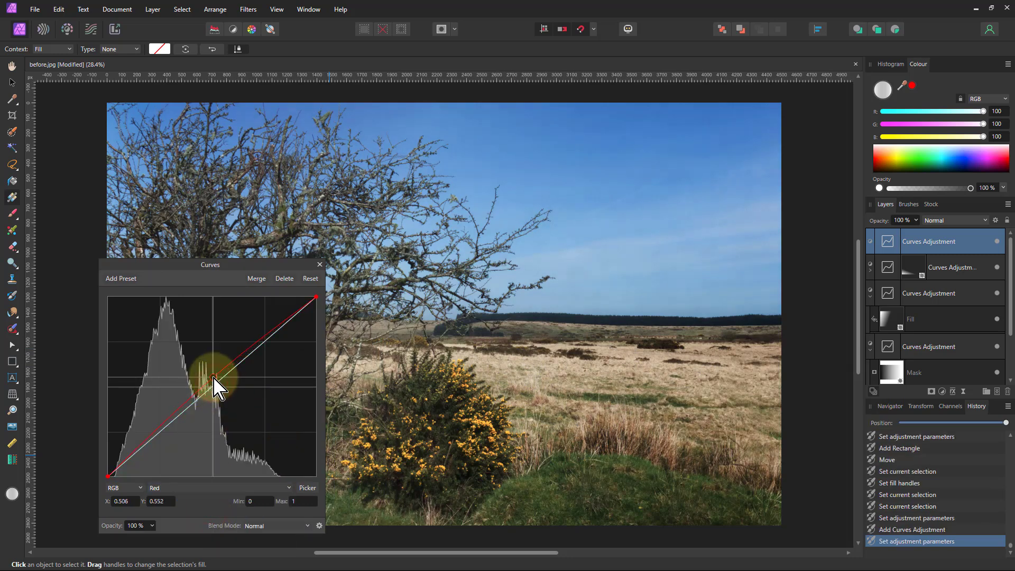
drag(214, 377, 211, 372)
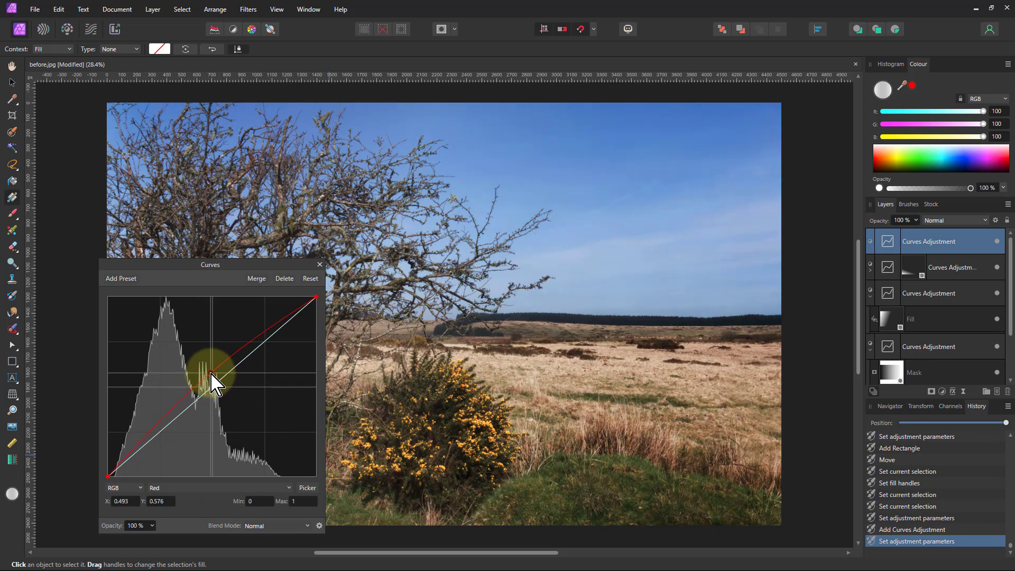
click(193, 488)
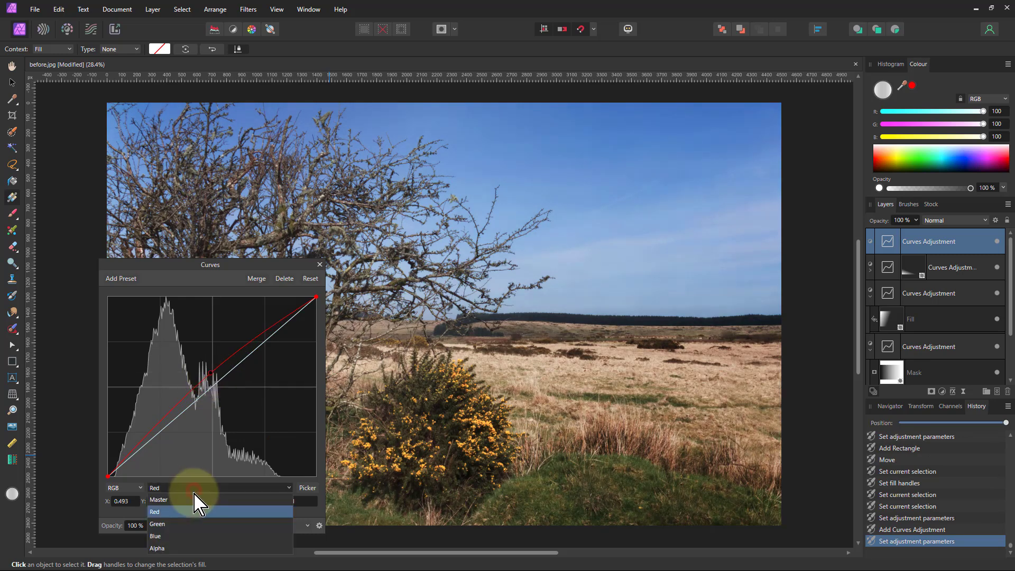
click(198, 537)
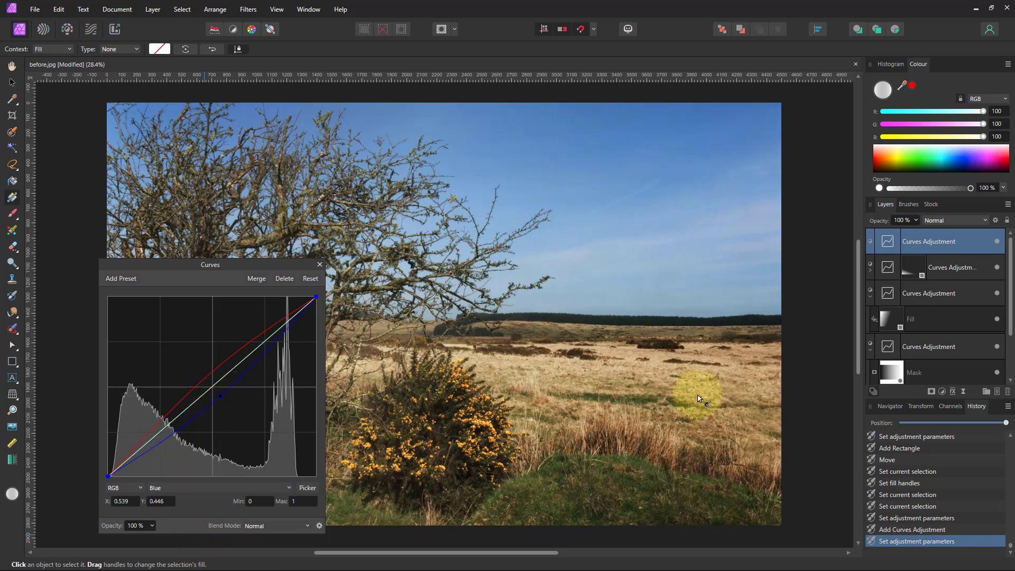
click(320, 265)
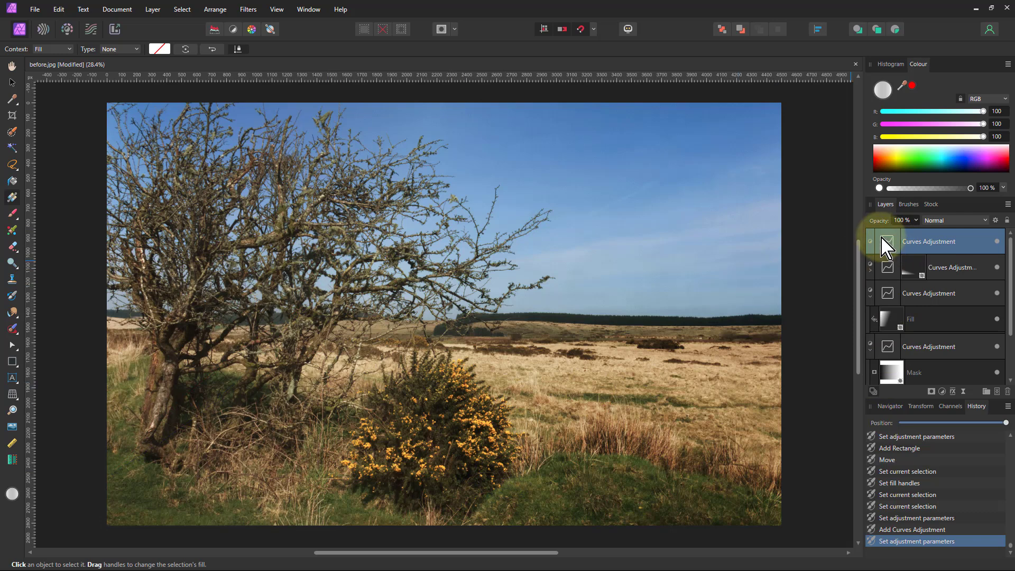
Invert the warming Curves adjustment layer (Ctrl+I) so its warming effect is hidden.
click(153, 9)
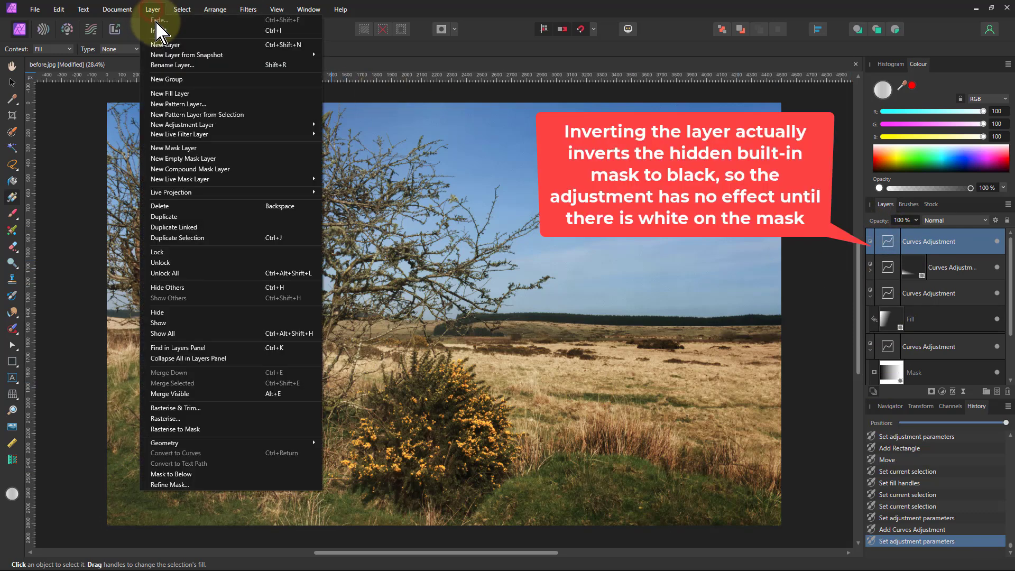
click(161, 32)
key(ctrl+i)
key(ctrl+i)
key(ctrl+i)
key(ctrl+i)
key(ctrl+i)
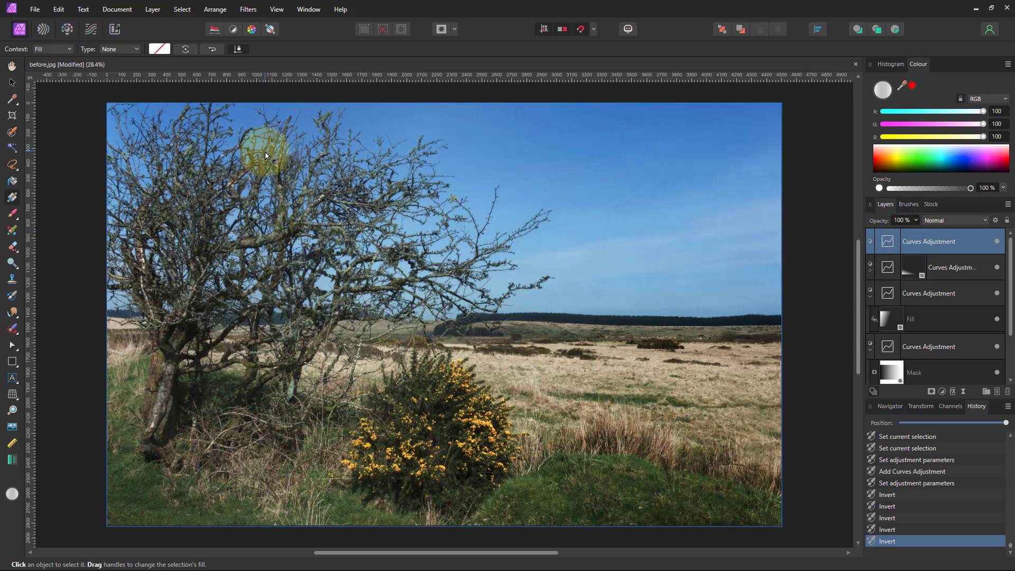
Paint white at 50% opacity over the grass and foreground to restore their warm tone.
click(12, 214)
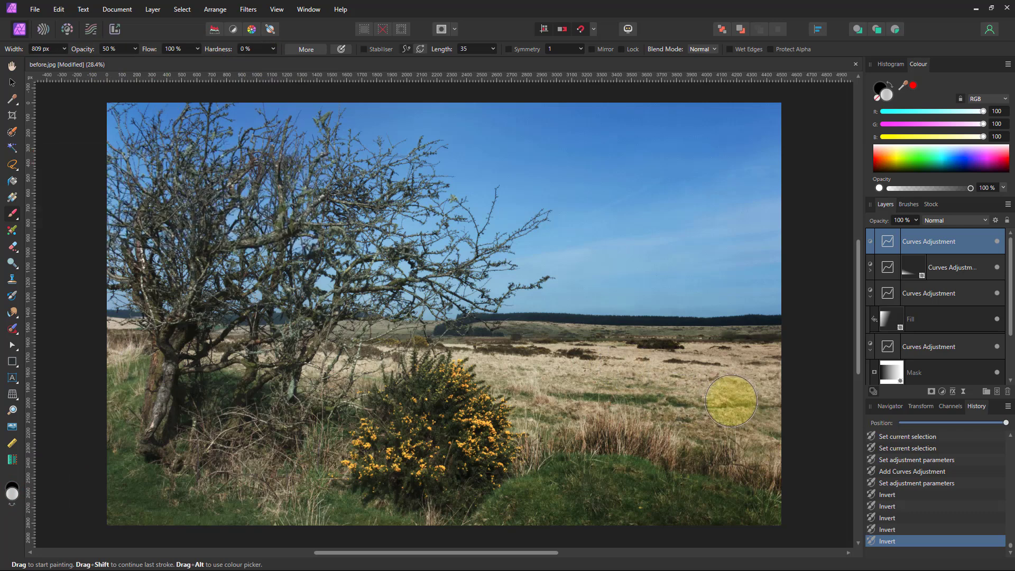
click(747, 379)
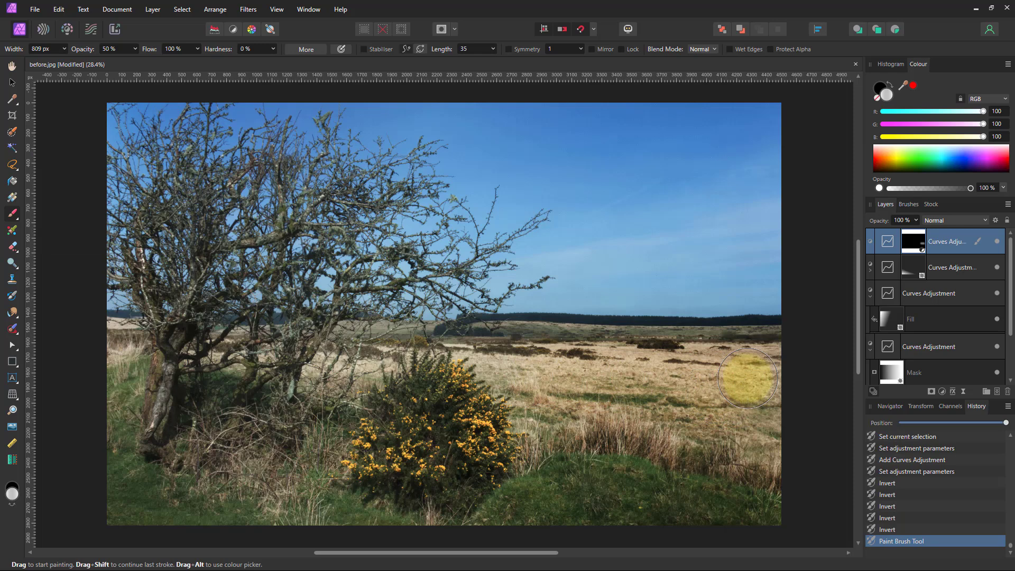
mouse_move(516, 367)
mouse_down()
mouse_move(546, 385)
mouse_move(529, 370)
mouse_up()
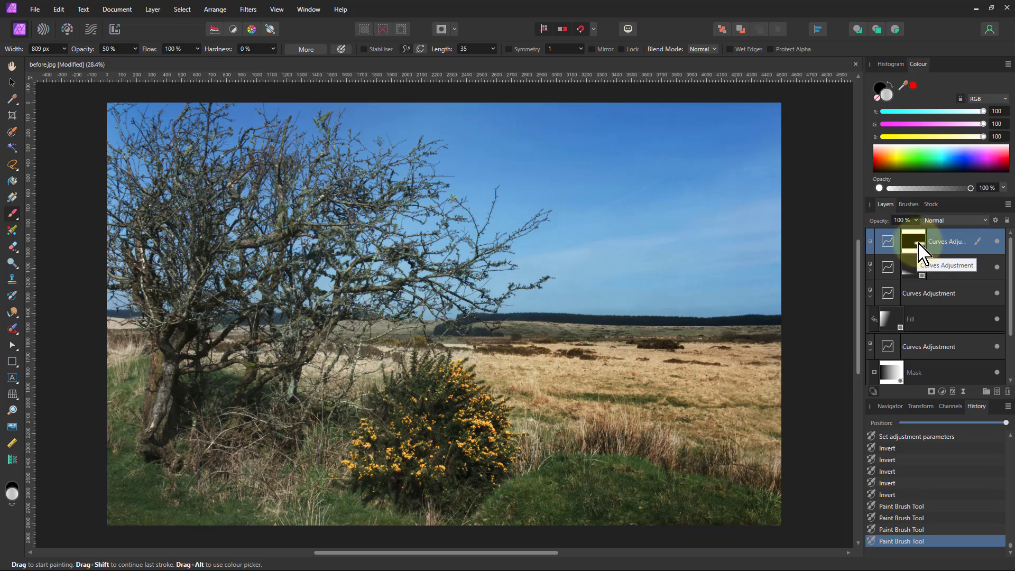
mouse_move(529, 356)
mouse_down()
mouse_move(416, 384)
mouse_move(334, 370)
mouse_move(385, 369)
mouse_move(339, 367)
mouse_move(372, 372)
mouse_move(188, 384)
mouse_move(192, 371)
mouse_move(219, 368)
mouse_move(86, 358)
mouse_up()
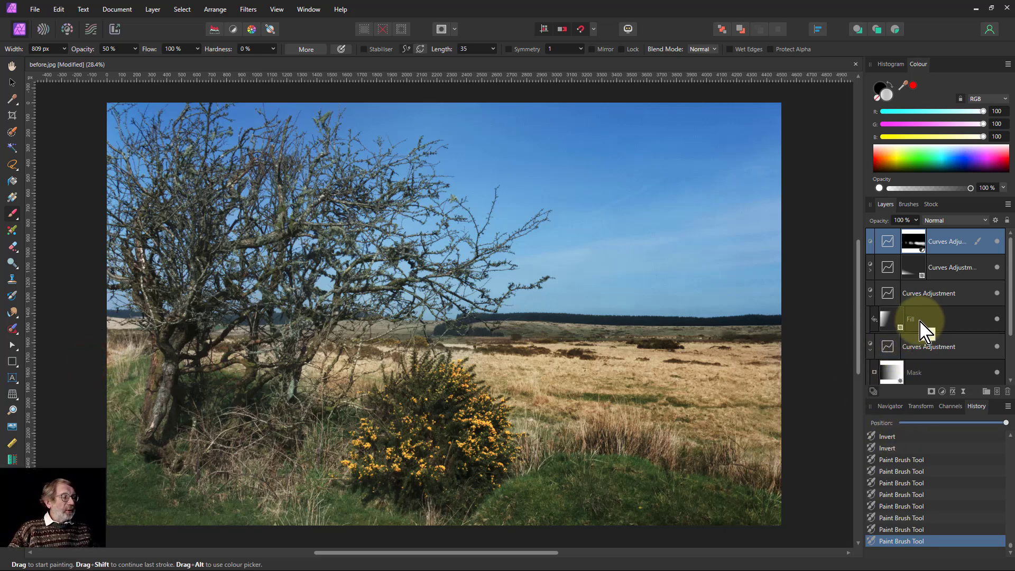
click(915, 243)
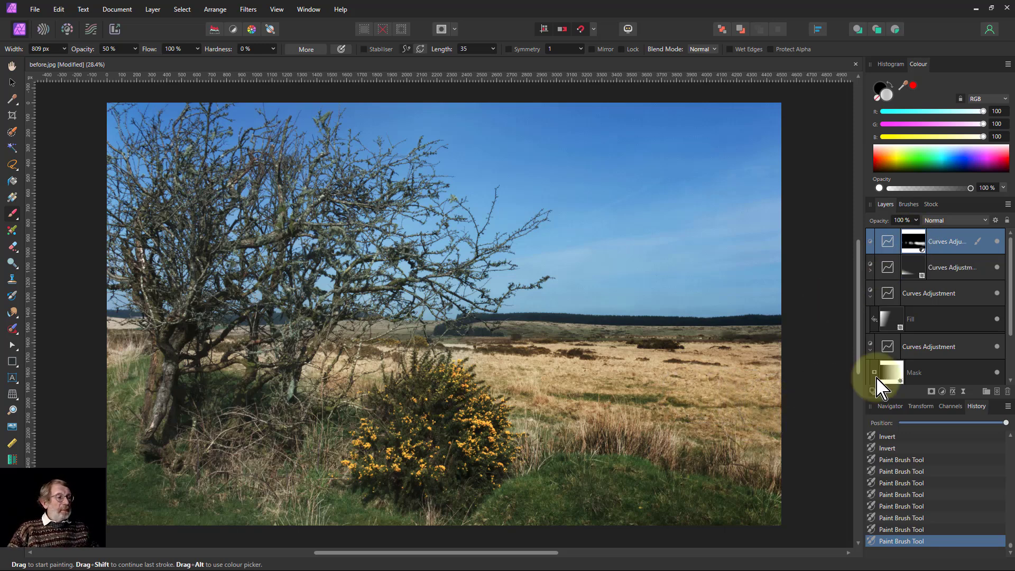
scroll(934, 361, down, 2)
scroll(931, 358, up, 2)
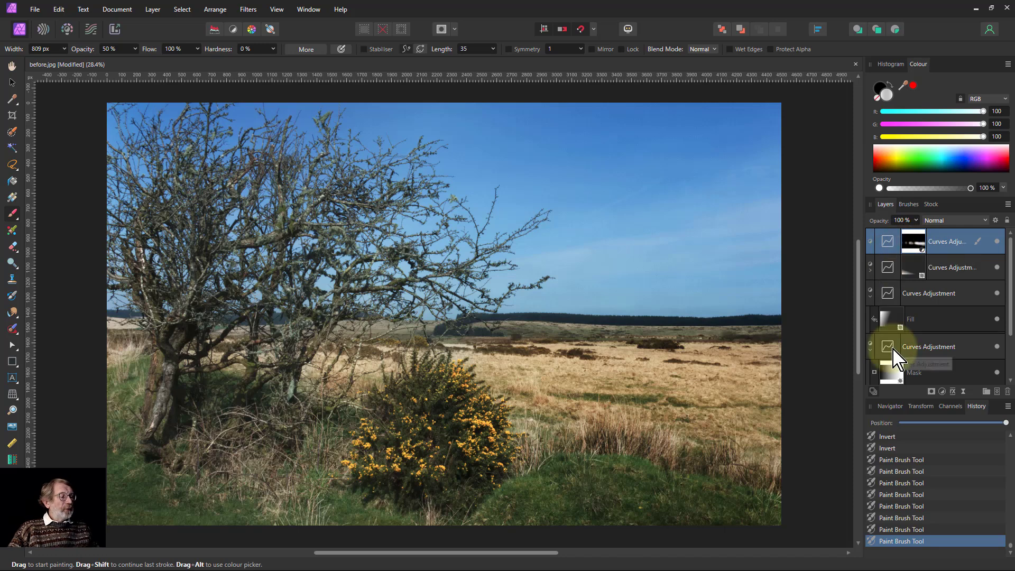
scroll(895, 355, down, 2)
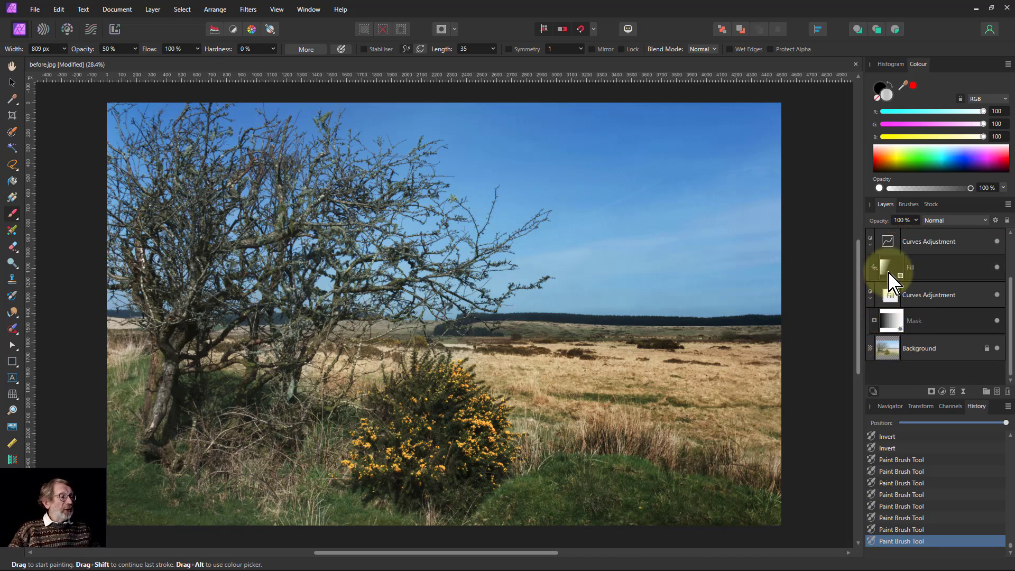
scroll(889, 296, up, 2)
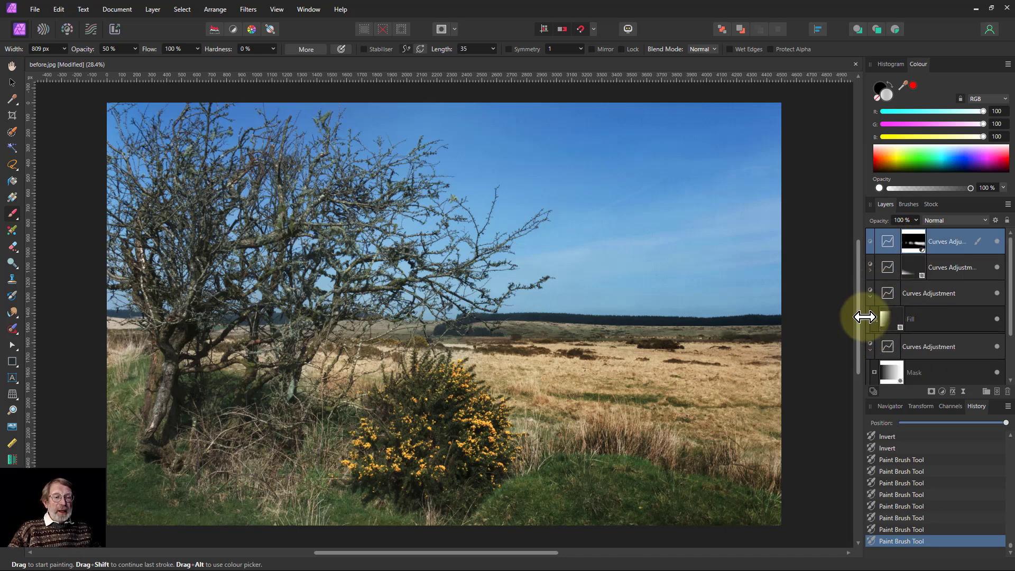